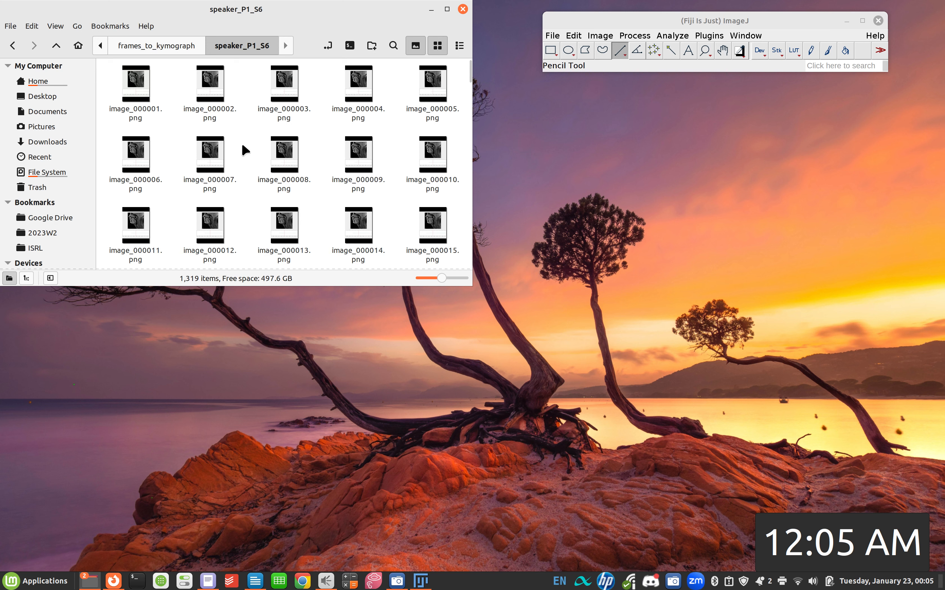
Step: Import the speaker_P1_S6 folder inside frames_to_kymograph on the Desktop into ImageJ as an image sequence
key(alt+Up)
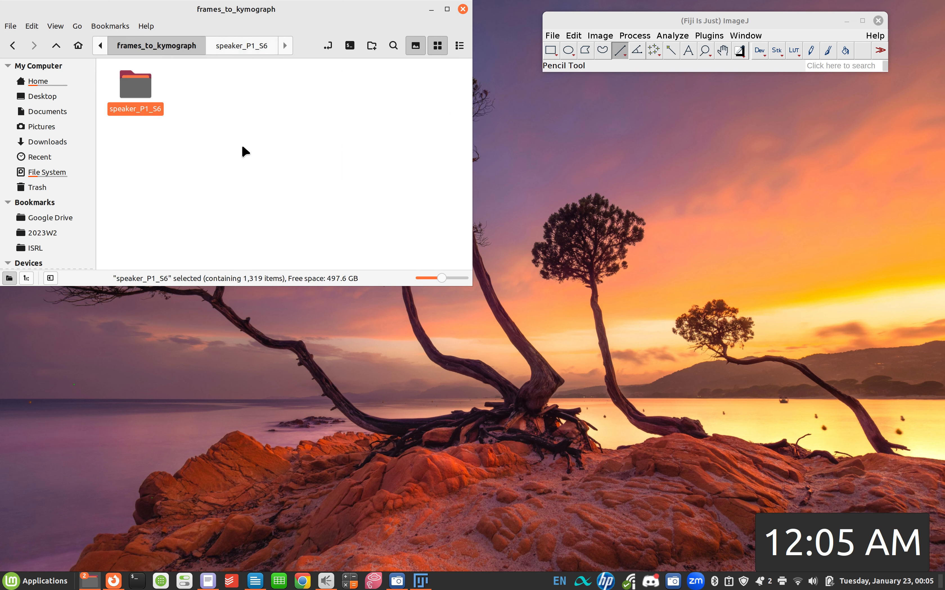
click(687, 20)
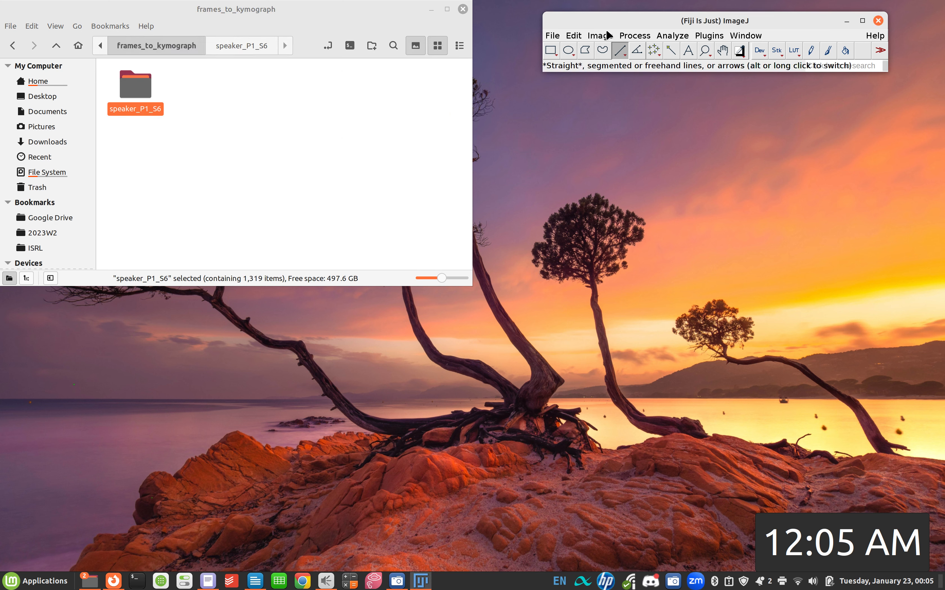
click(553, 36)
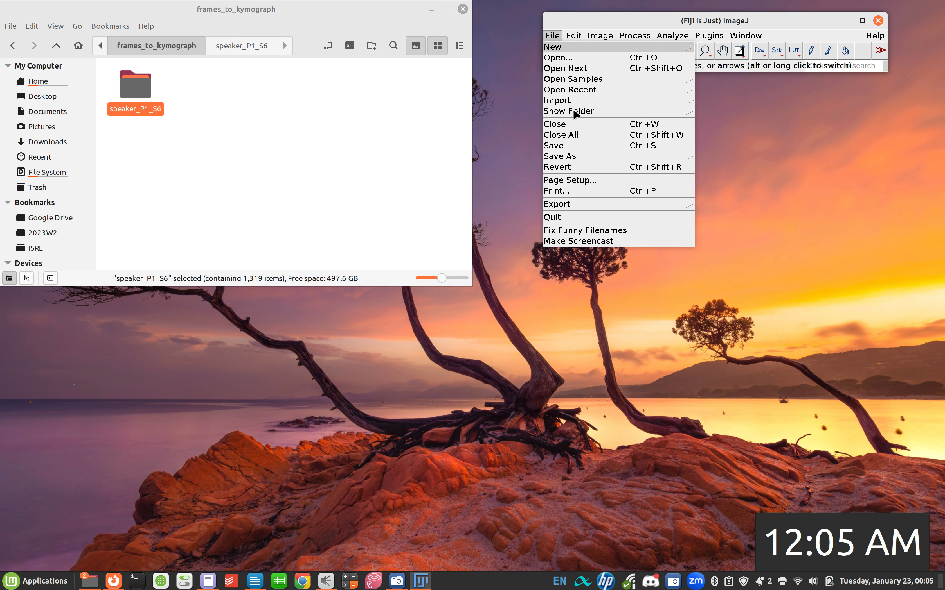
mouse_move(580, 102)
click(727, 99)
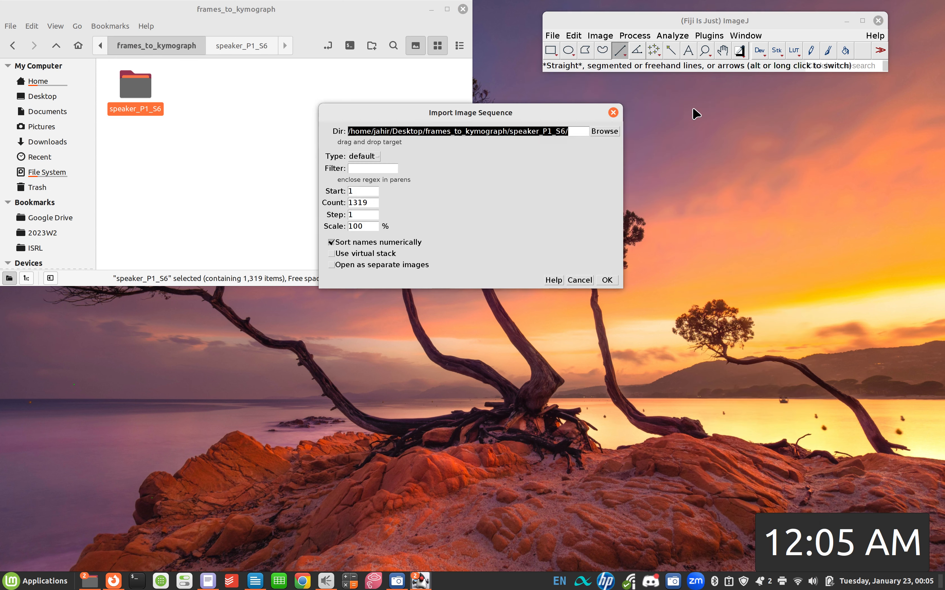
click(605, 131)
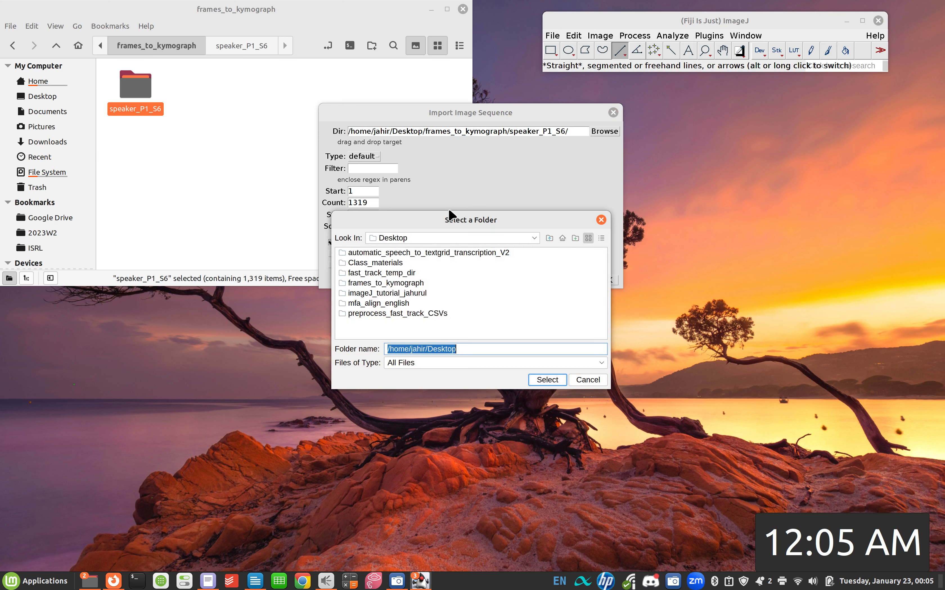
double_click(394, 284)
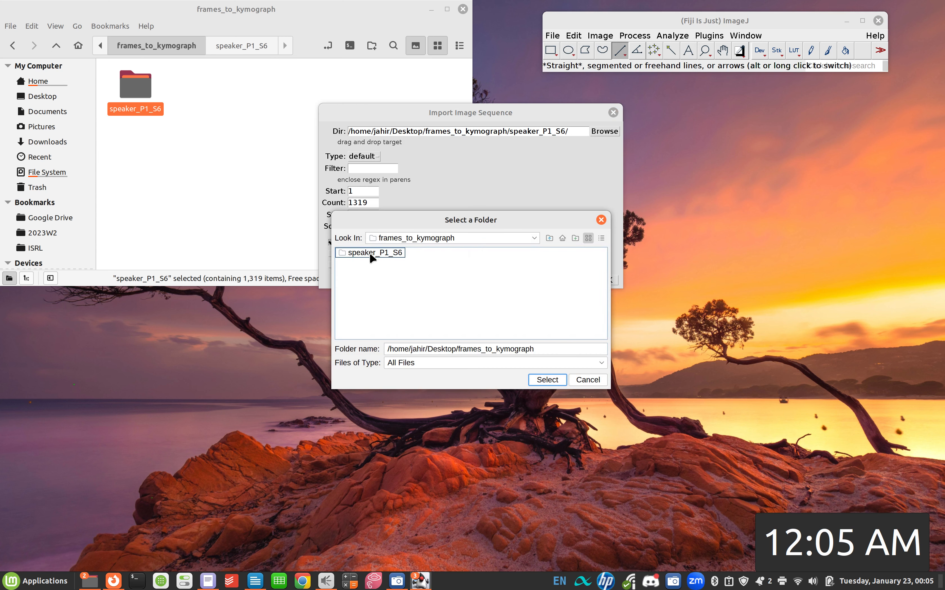
click(369, 254)
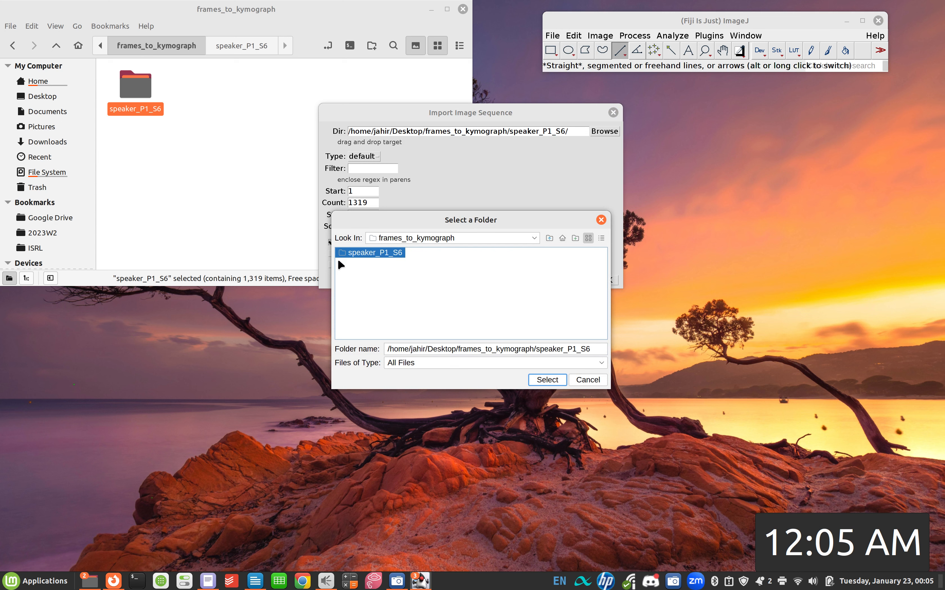
click(546, 380)
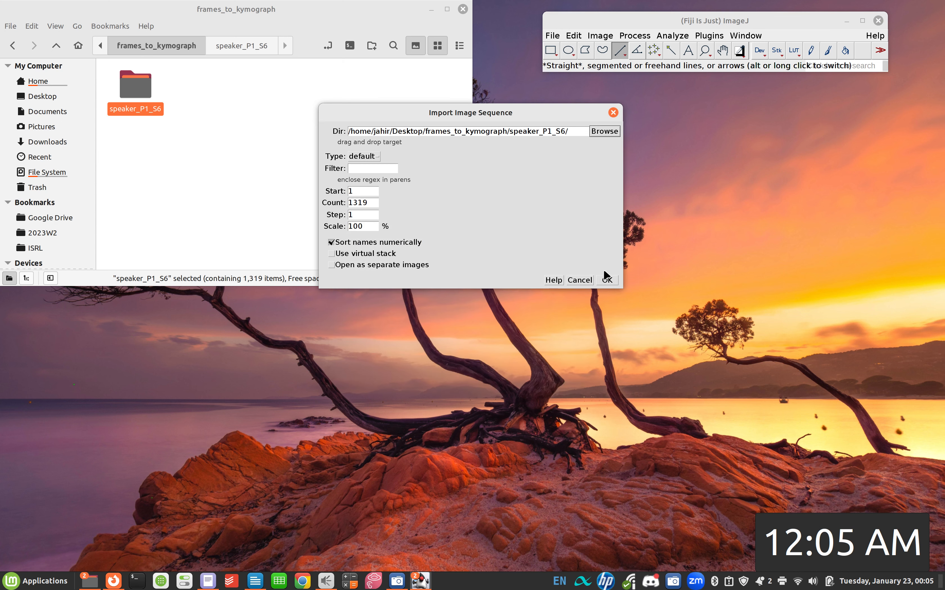
click(604, 281)
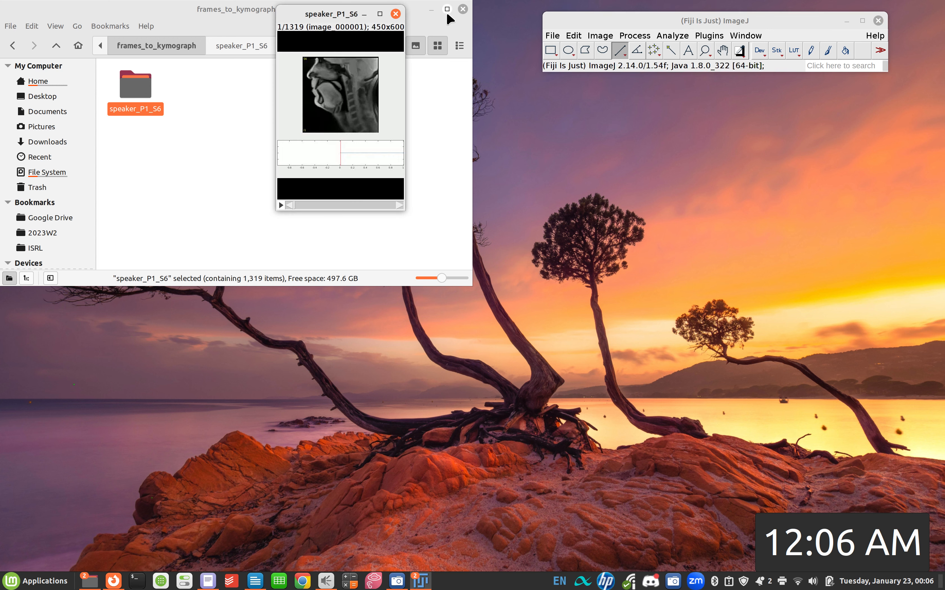
Step: Minimize the file manager, reposition the imported stack's window and enlarge its view to 200%
click(431, 9)
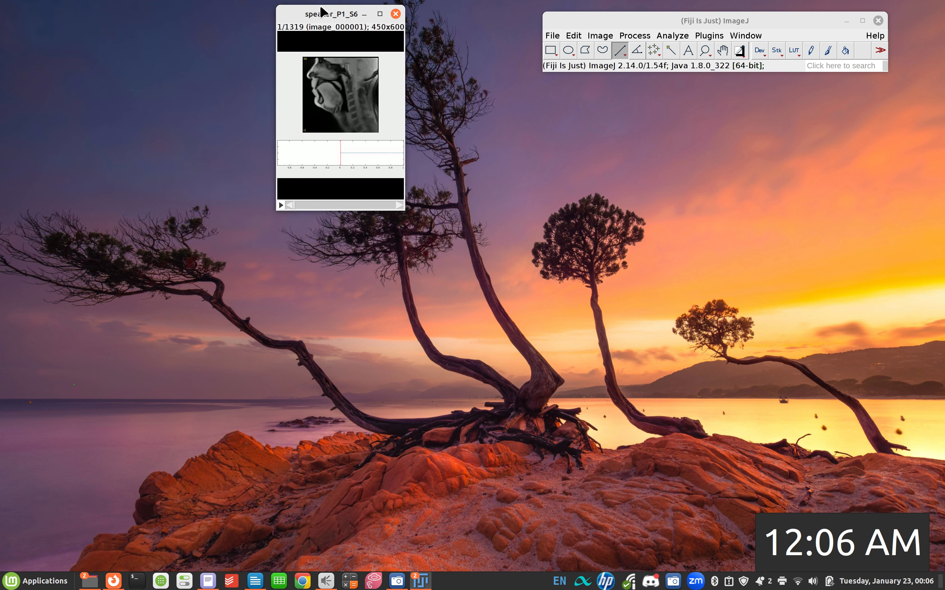
drag(328, 12, 355, 84)
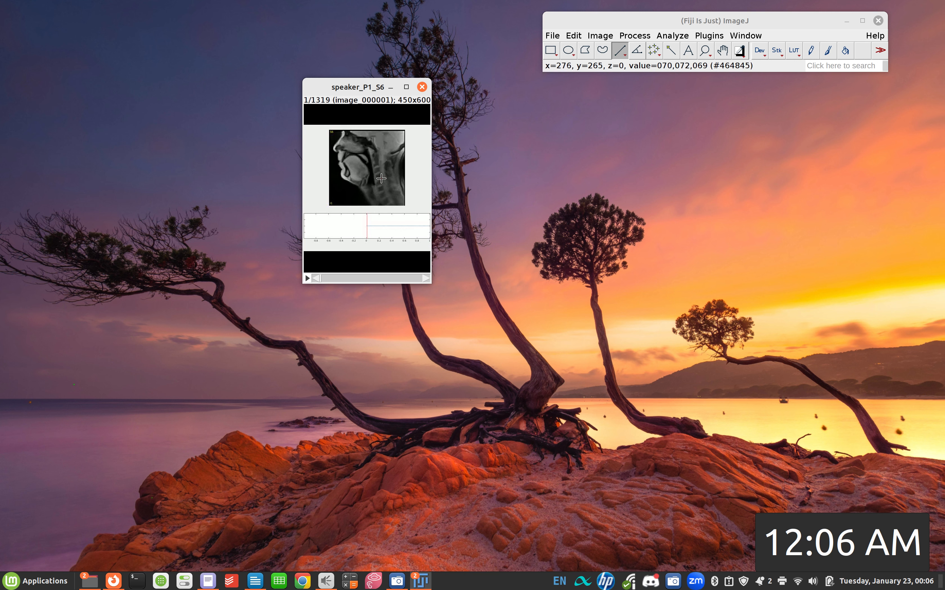
key(plus)
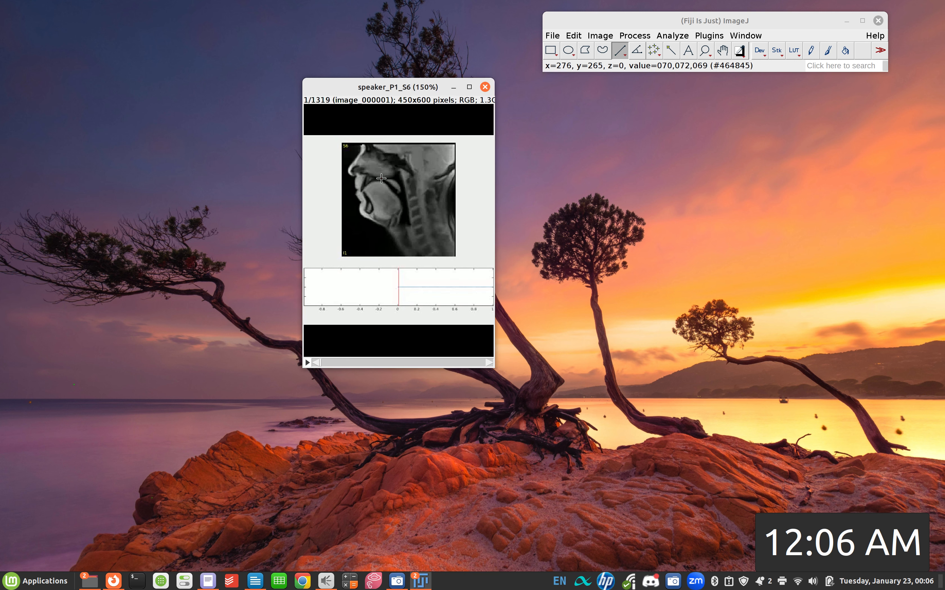
key(plus)
key(plus)
key(minus)
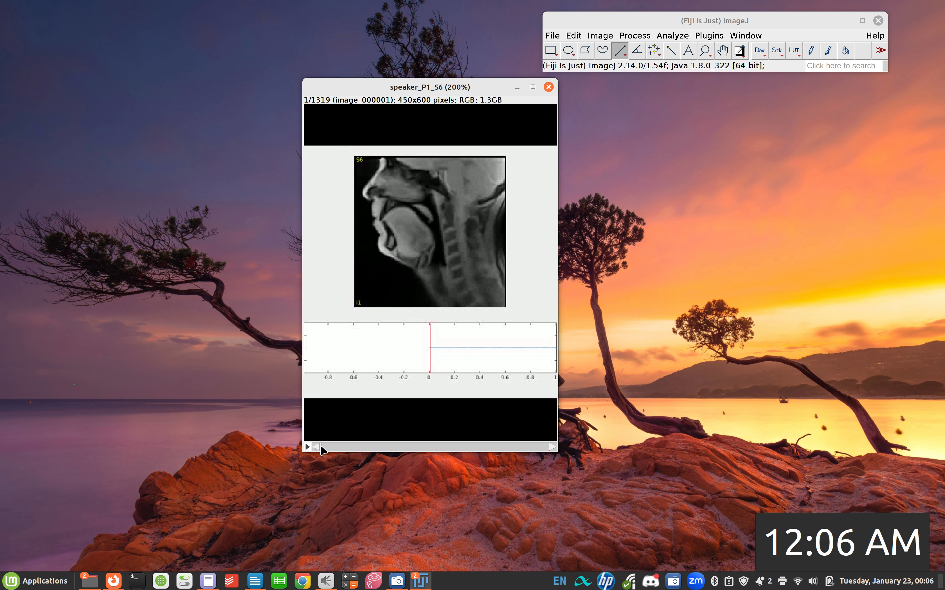
Step: Scrub through the speaker_P1_S6 stack to review its frames, stopping at slice 271
drag(321, 450, 342, 446)
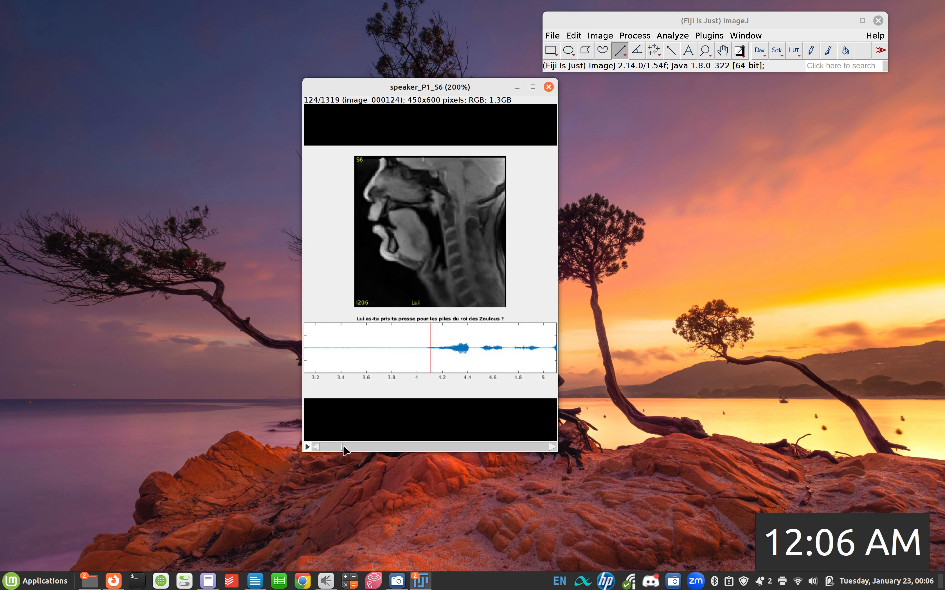
click(342, 447)
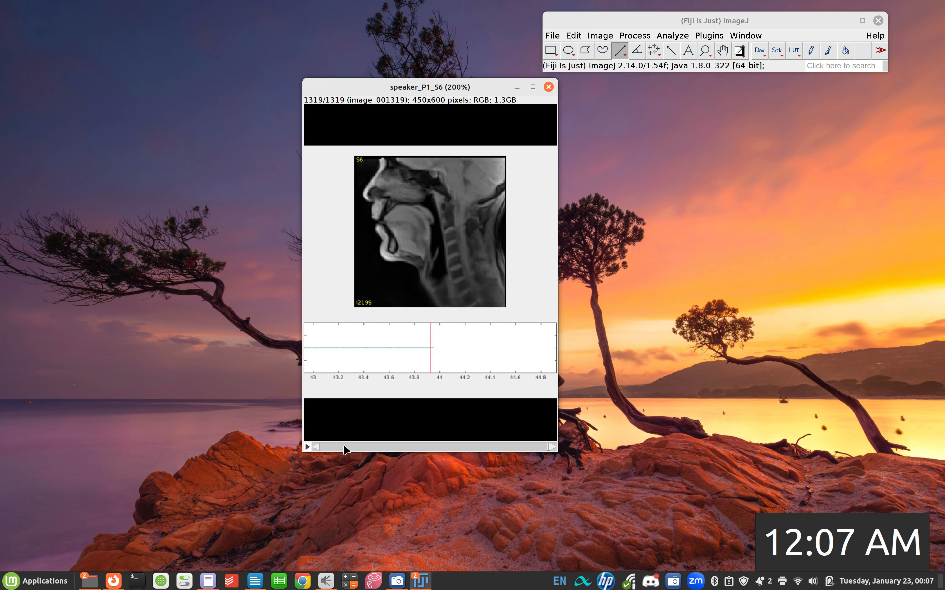
drag(550, 449, 367, 447)
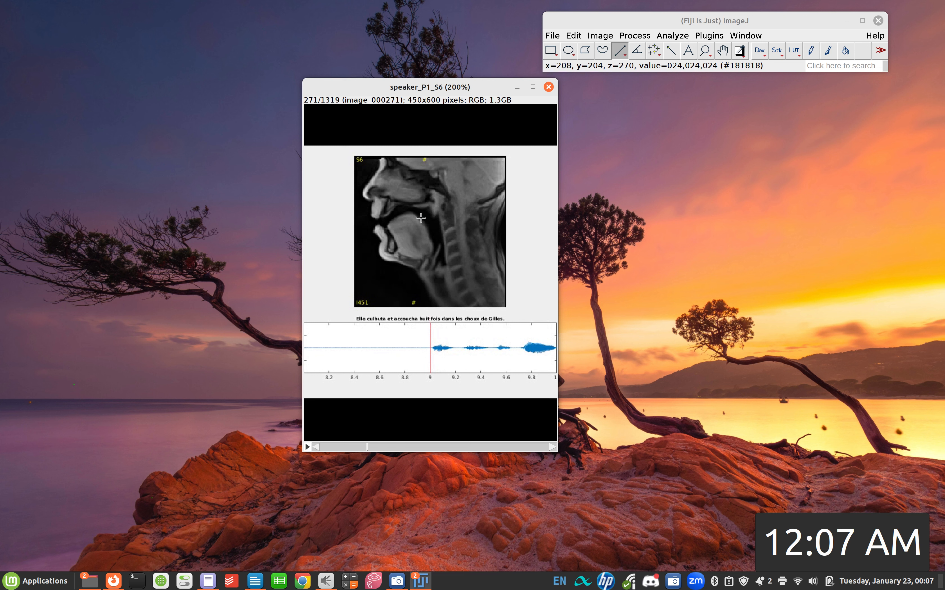
Step: Rotate every image in the stack by -45 degrees with bilinear interpolation
click(604, 36)
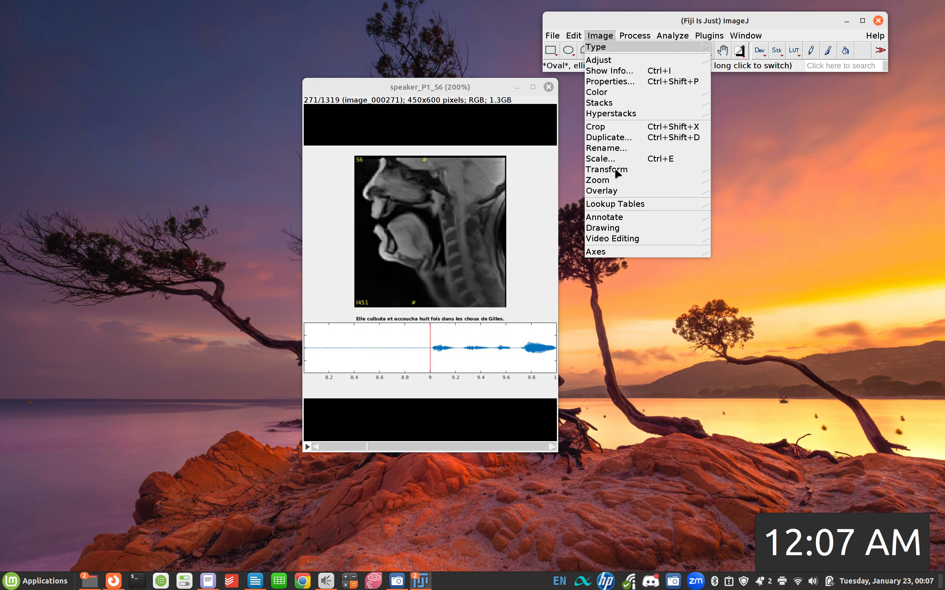
mouse_move(616, 172)
click(734, 224)
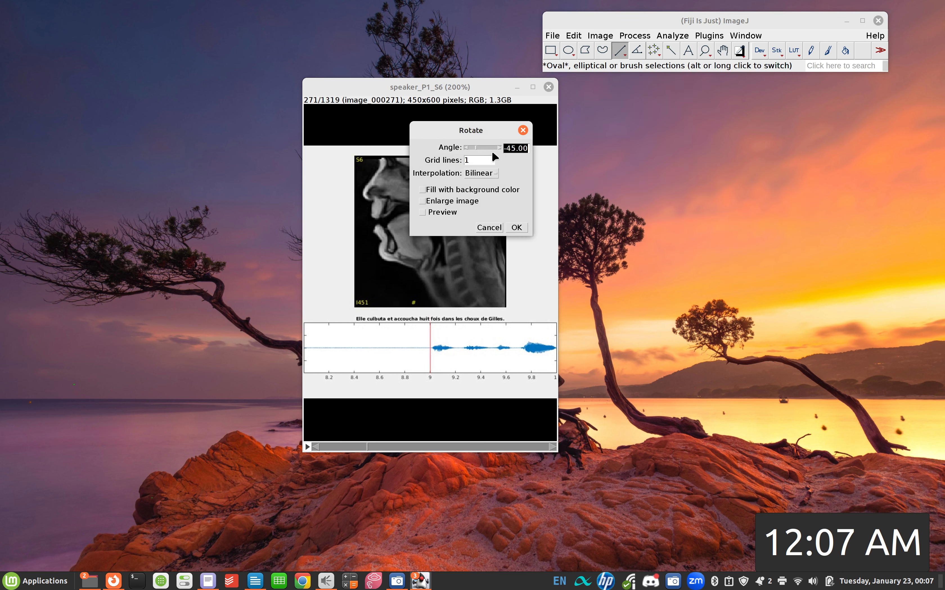
drag(489, 131, 657, 123)
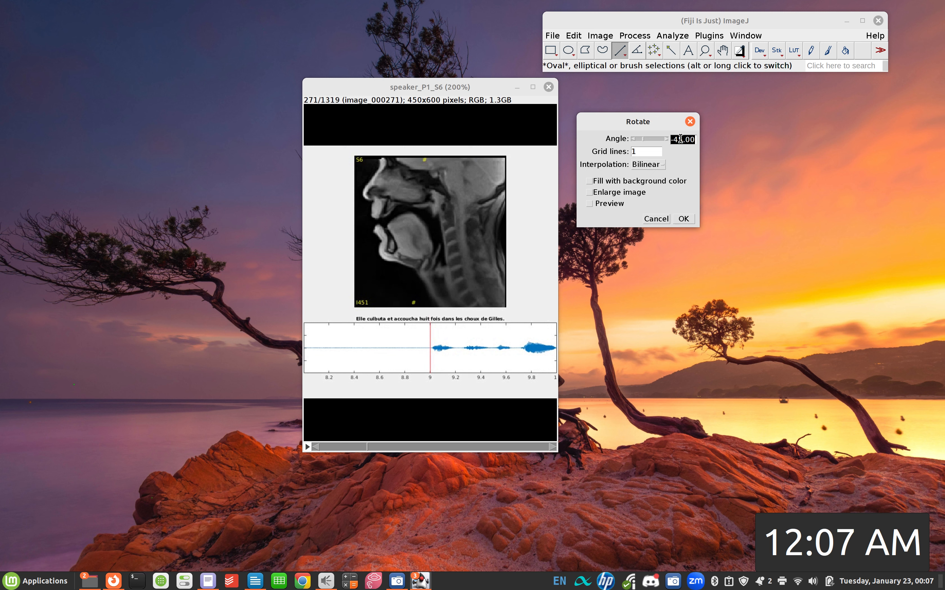
click(679, 140)
click(683, 219)
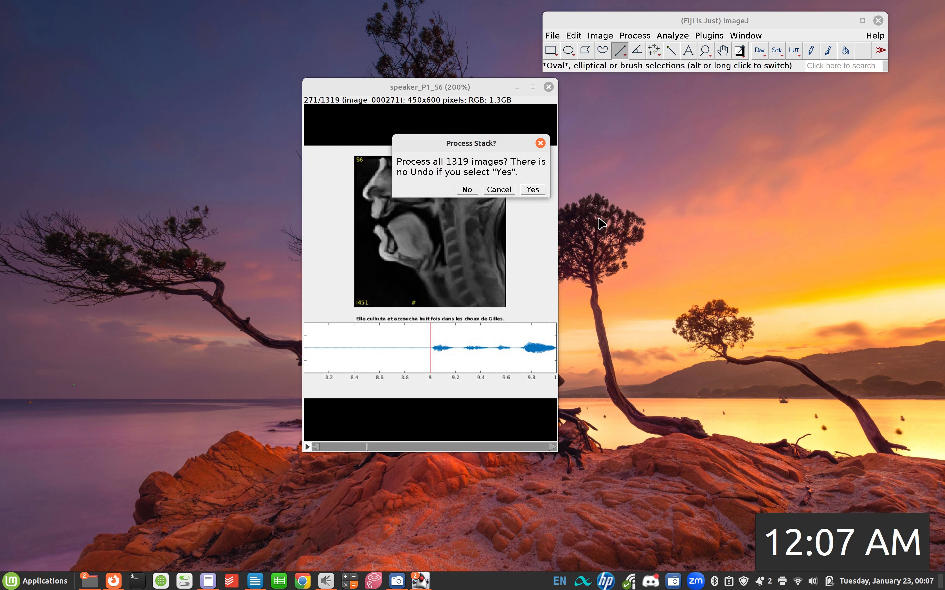
click(539, 191)
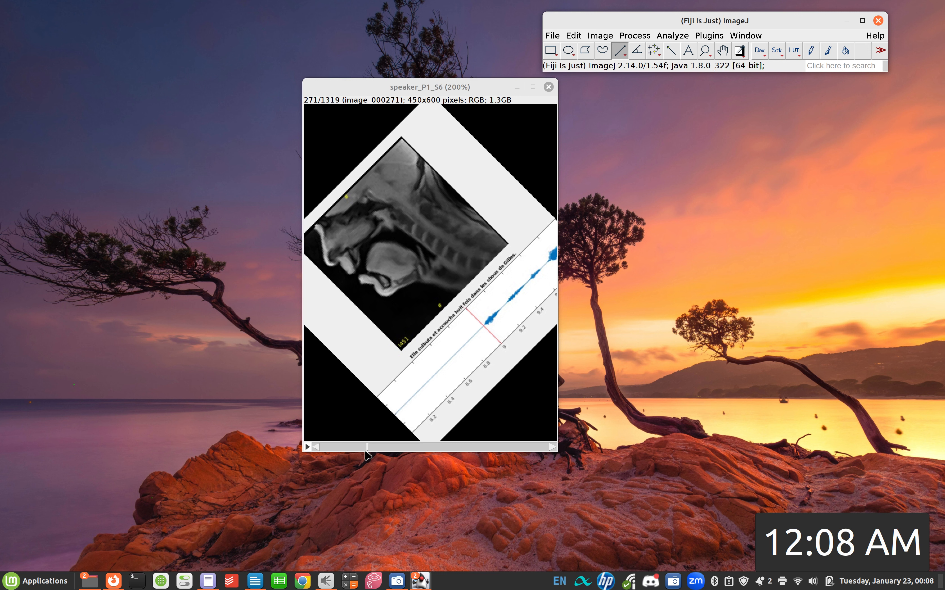
Step: Go to slice 372 and convert the rotated stack from RGB to 8-bit
drag(367, 449, 384, 449)
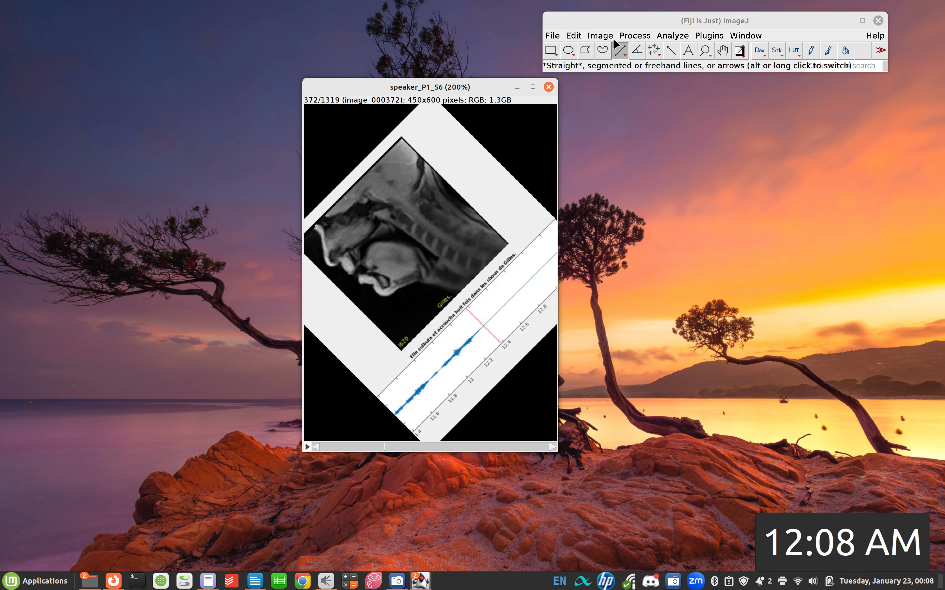
click(601, 36)
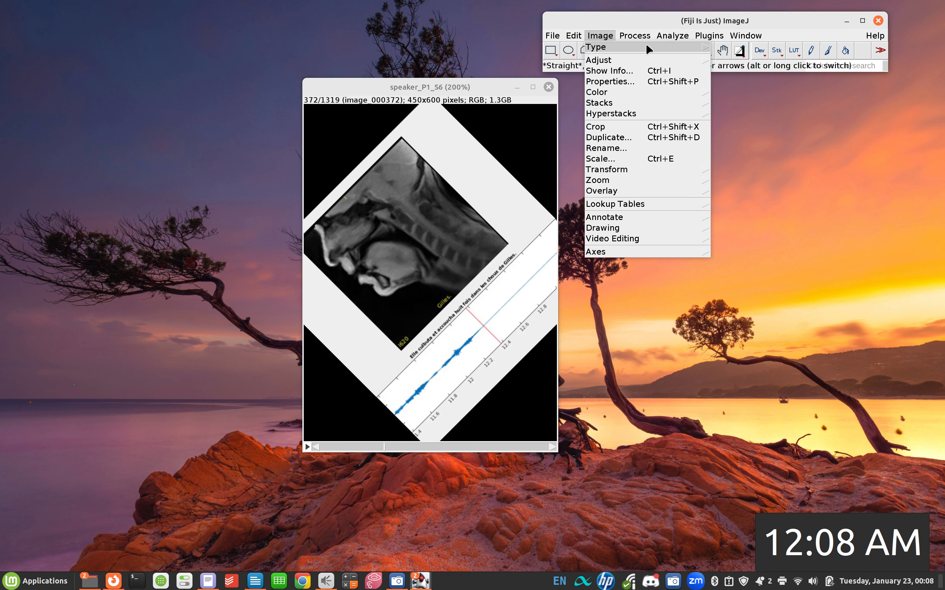
mouse_move(669, 48)
click(726, 50)
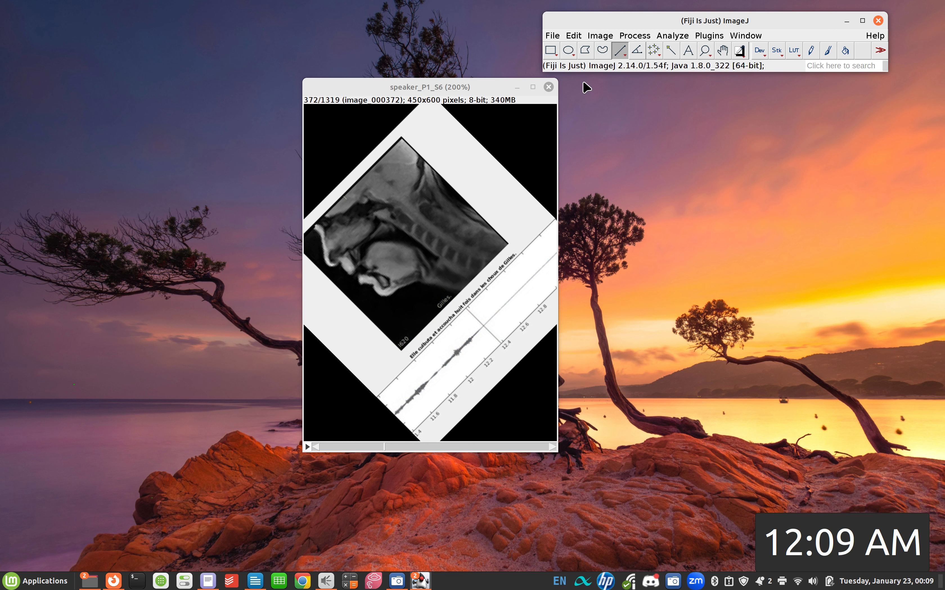
Step: Generate the XZ and YZ orthogonal views of the 8-bit stack
click(600, 36)
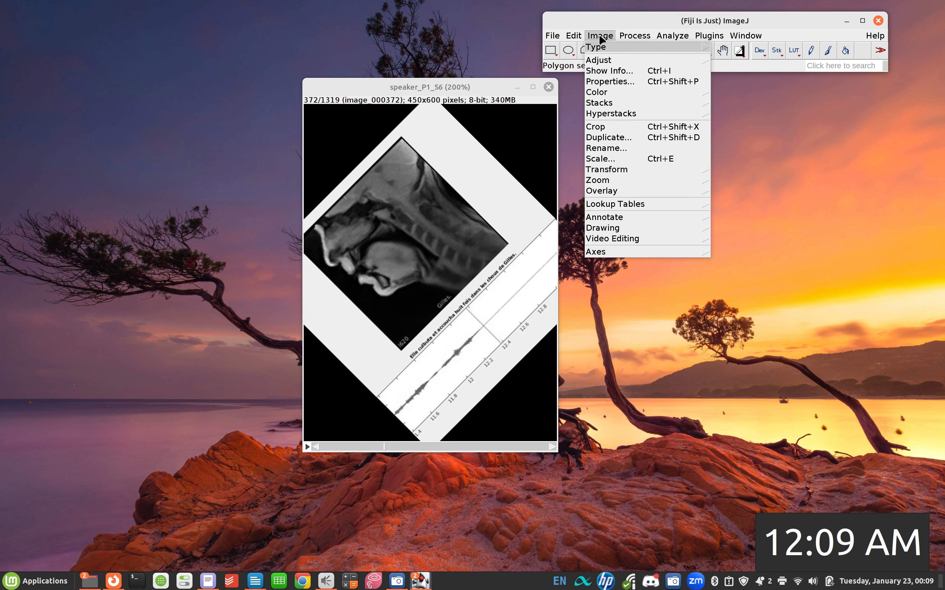
mouse_move(636, 103)
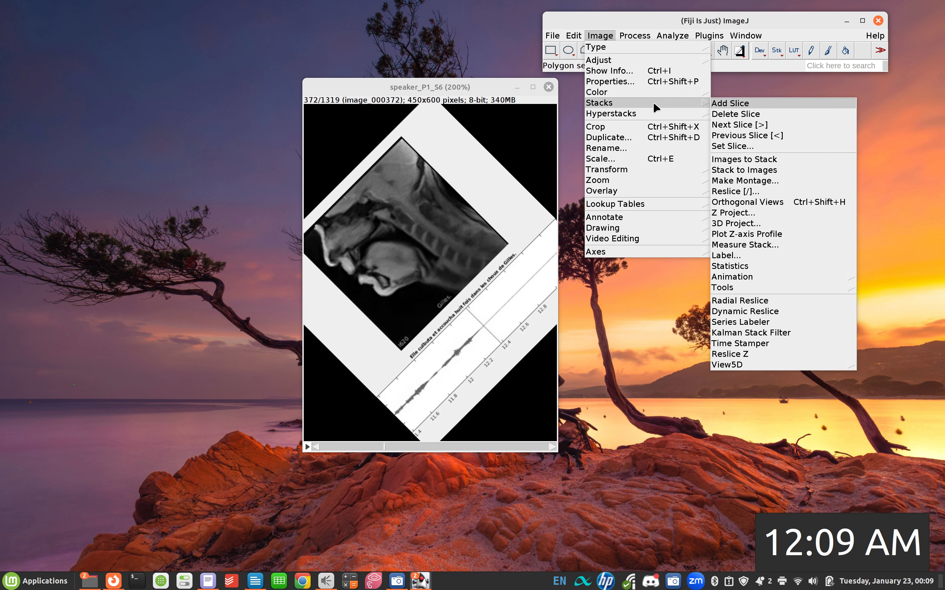
click(756, 204)
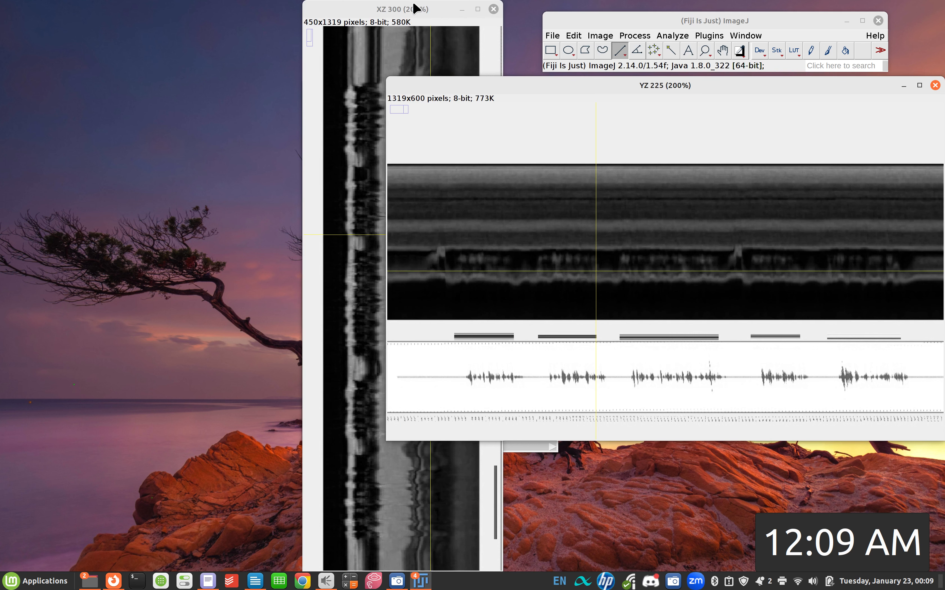
Step: Arrange the windows with the YZ view beside the speaker_P1_S6 stack and the XZ view below it
drag(415, 9, 124, 22)
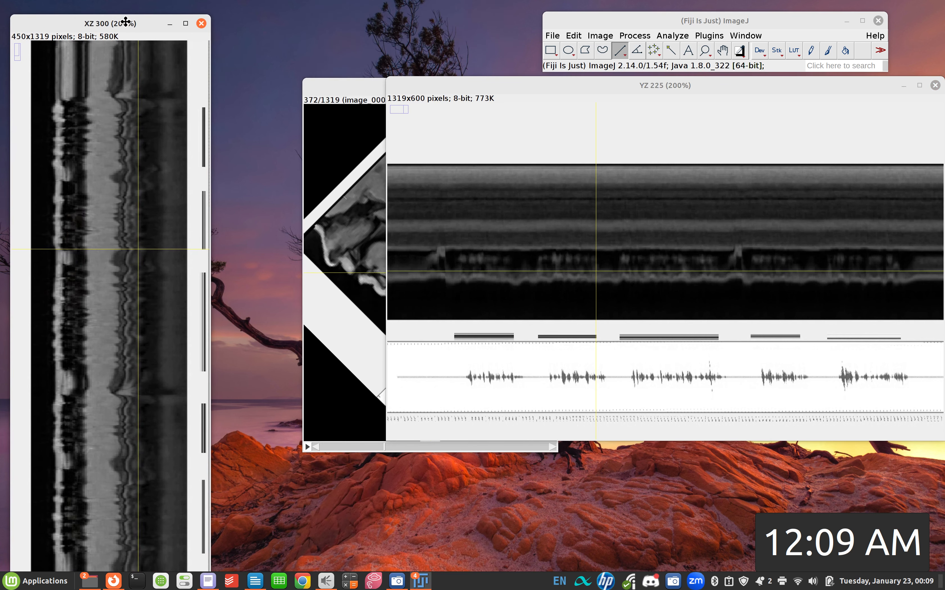
drag(358, 81, 183, 11)
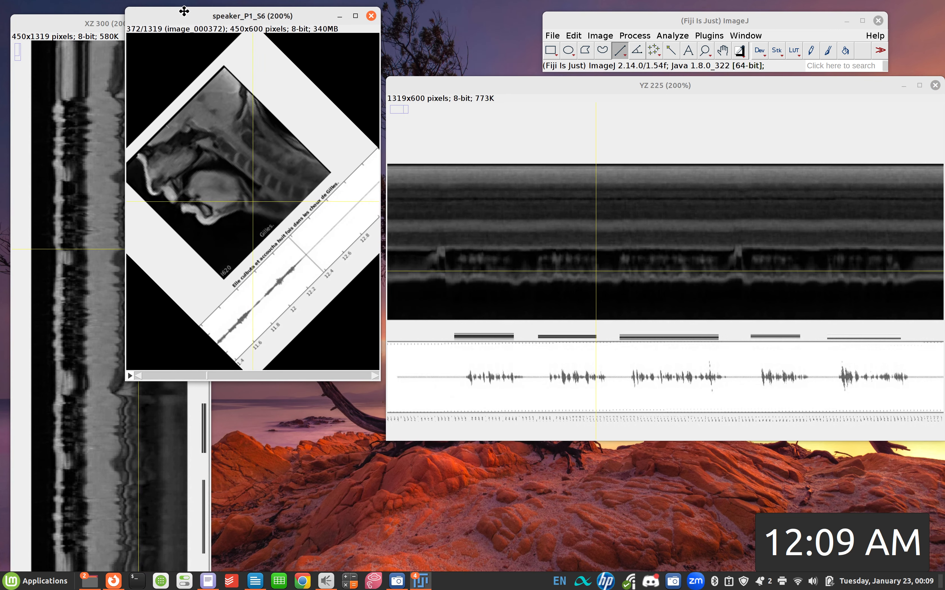
mouse_move(697, 85)
mouse_down()
mouse_move(681, 81)
mouse_move(692, 91)
mouse_up()
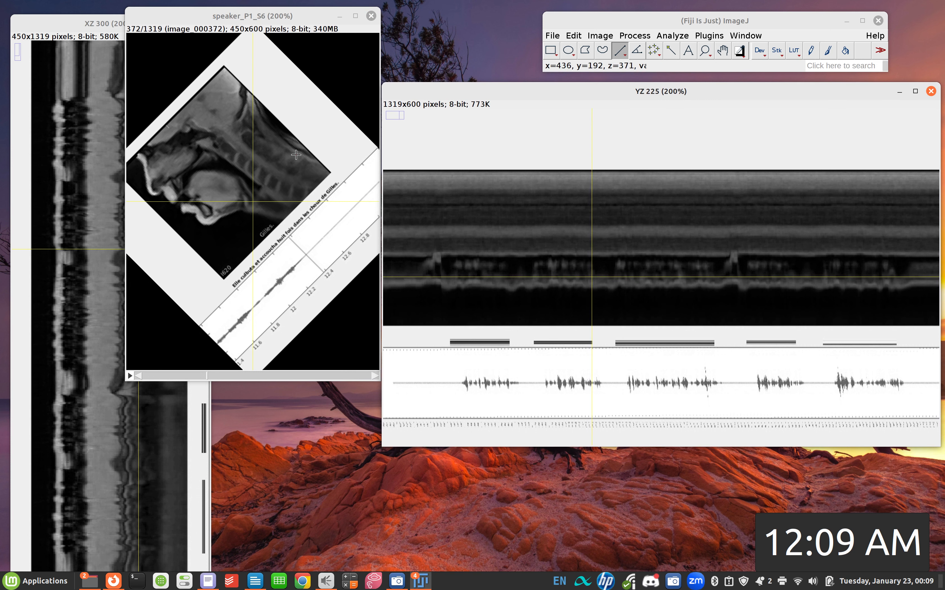
click(64, 23)
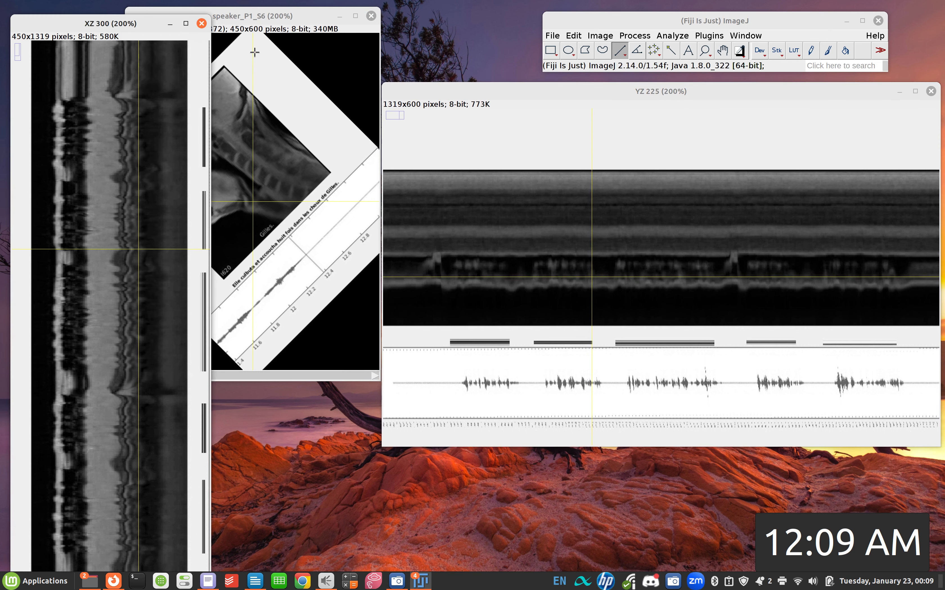
click(582, 96)
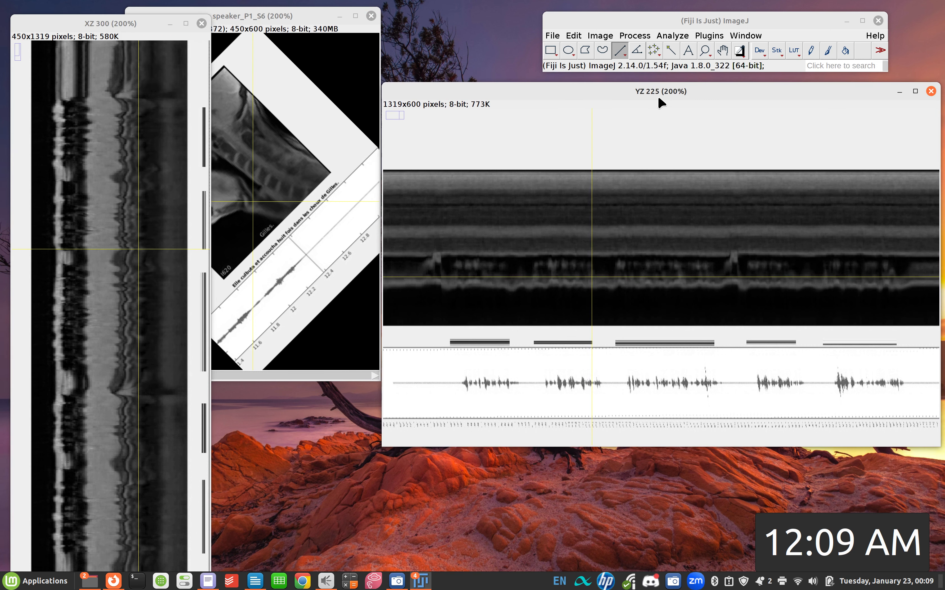
click(258, 7)
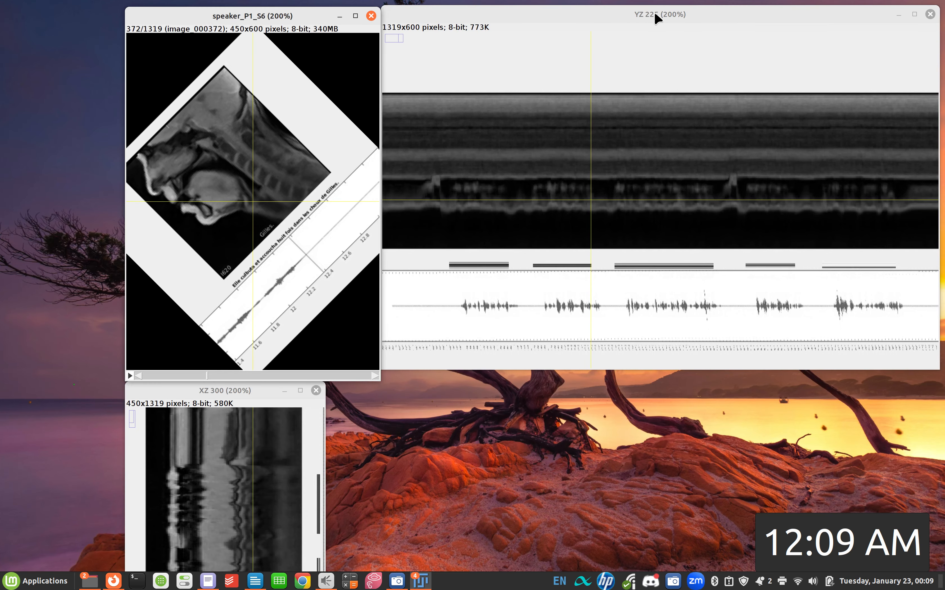
click(657, 17)
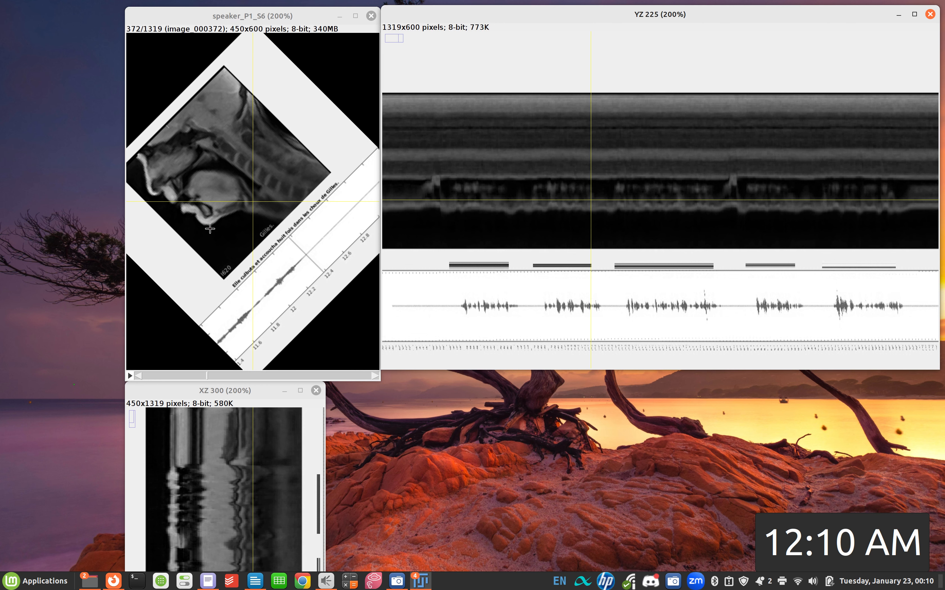
Step: Place the orthogonal crosshair just below the chin in the stack image, at about x 143, y 348
click(211, 225)
click(207, 229)
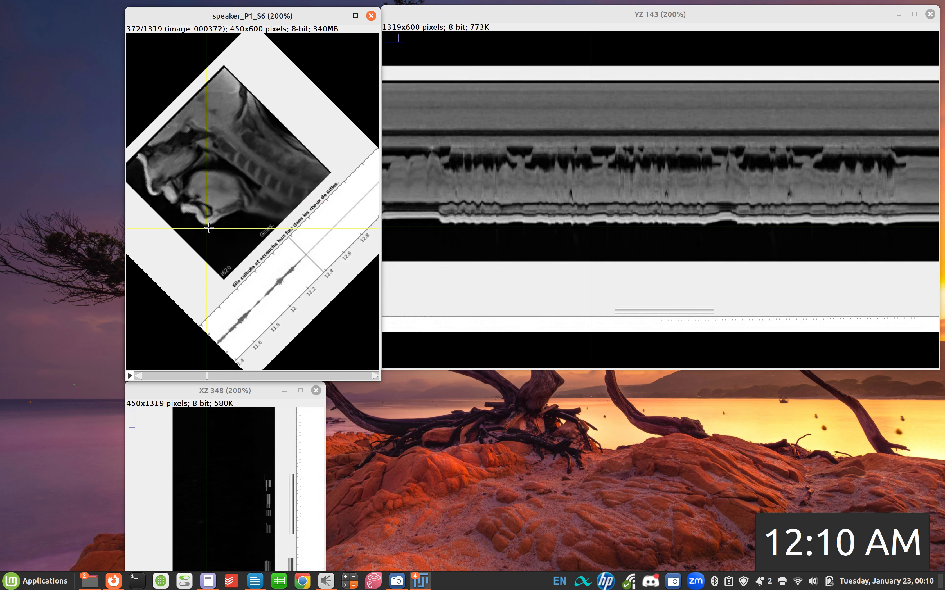
Step: Move the orthogonal crosshair from below the chin to the soft palate, at about x 146, y 211, and advance the stack to slice 464
click(208, 229)
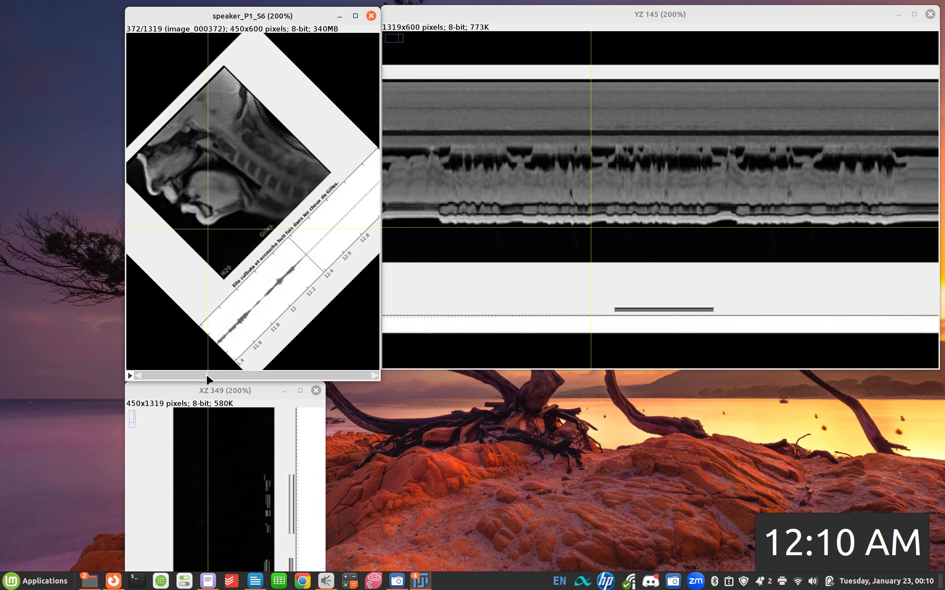
drag(206, 374, 215, 375)
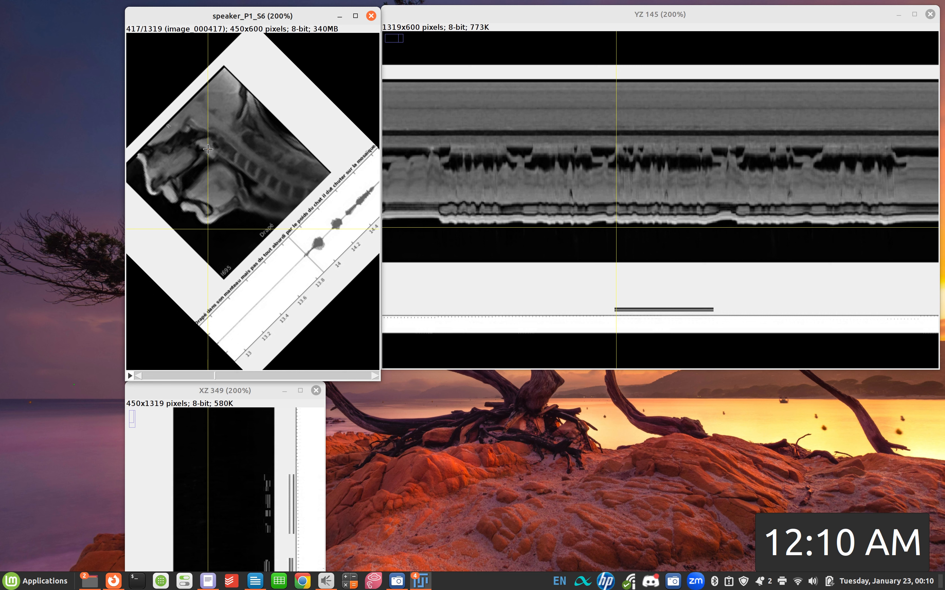
click(208, 149)
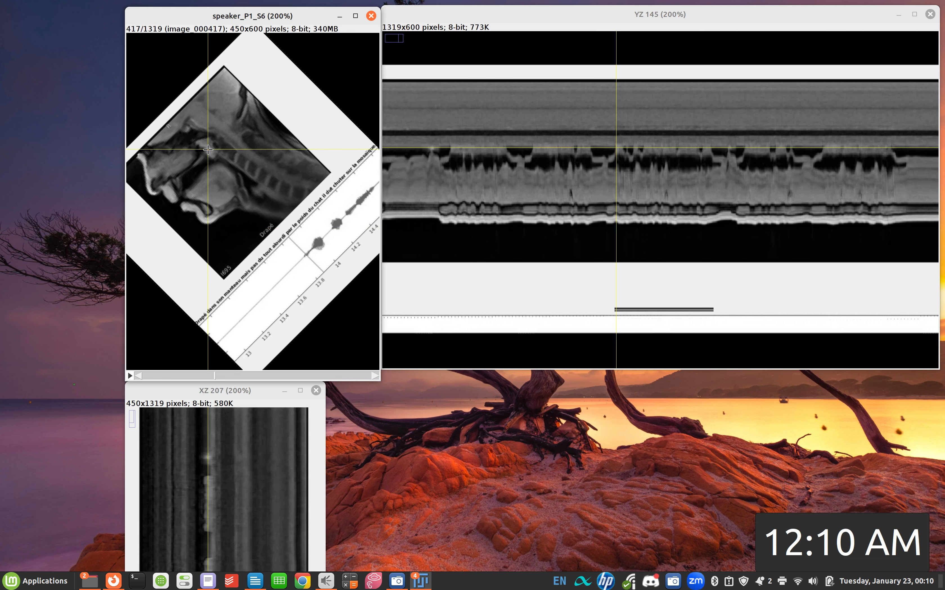
click(208, 151)
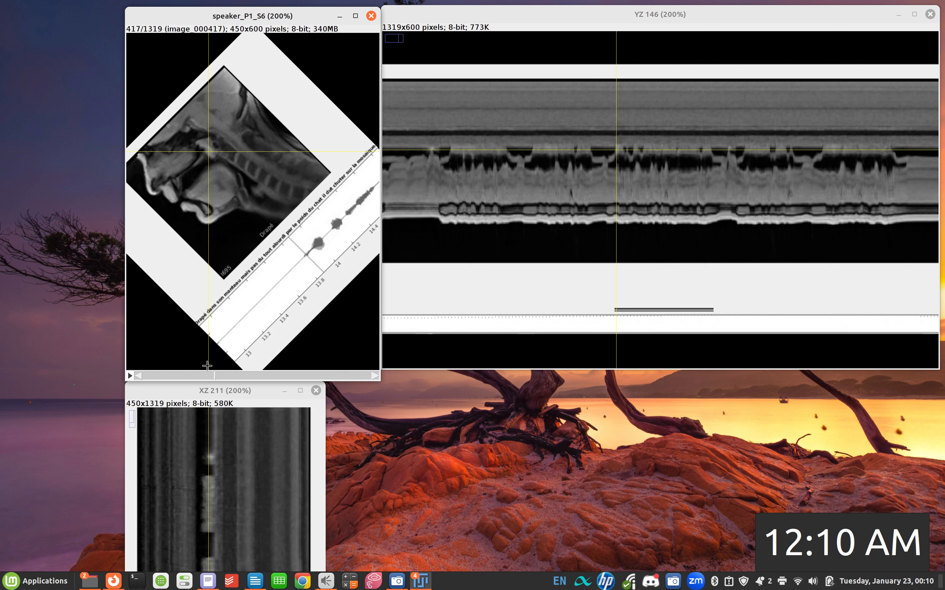
drag(213, 375, 221, 378)
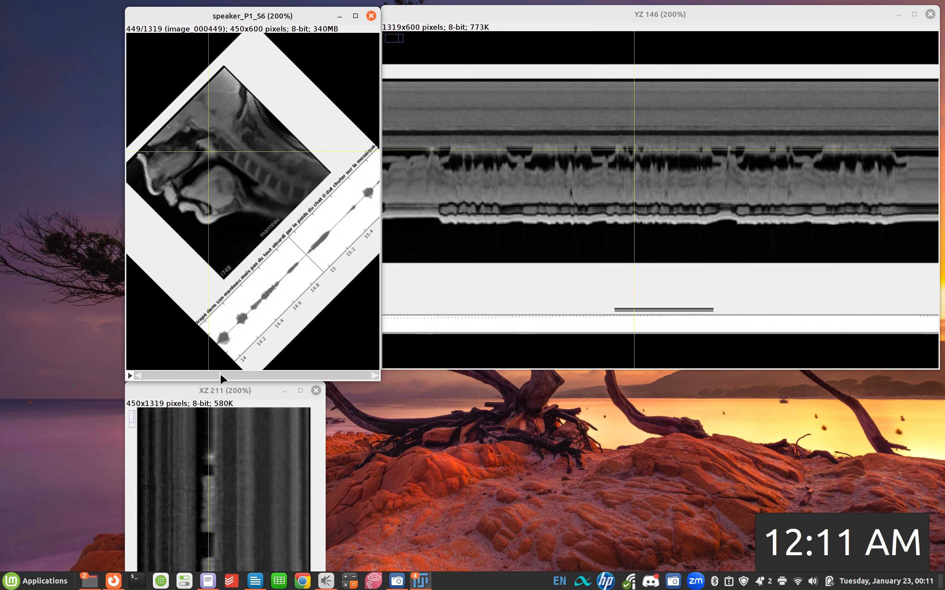
drag(221, 377, 224, 376)
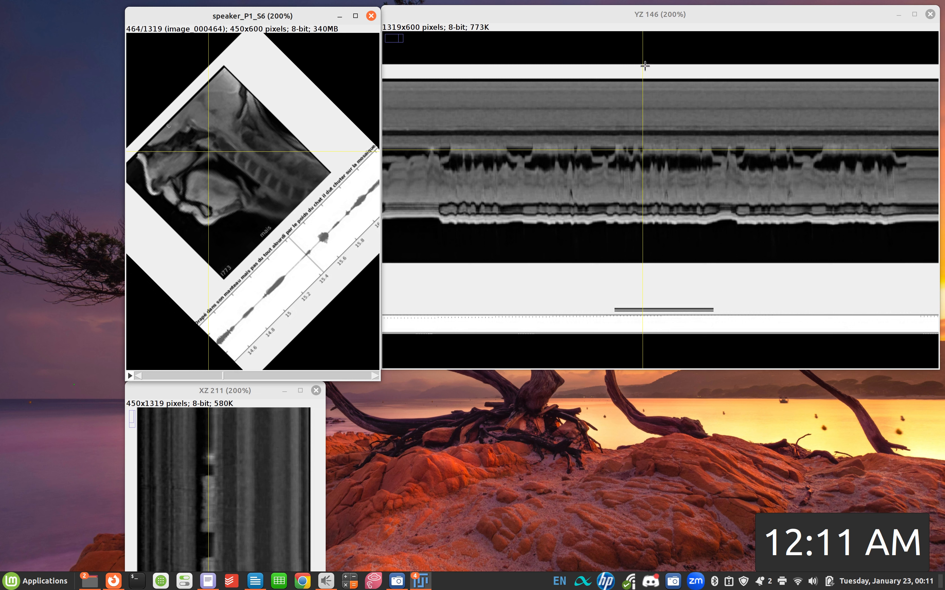
Step: Examine the YZ view along its time axis at slices 535 and 565, near the first frames, and at slice 959
click(651, 19)
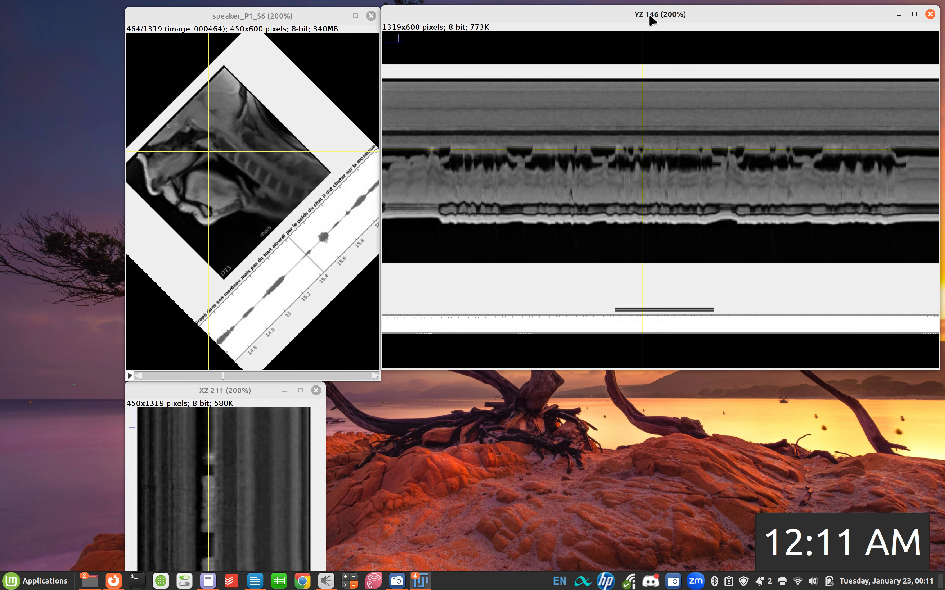
click(683, 255)
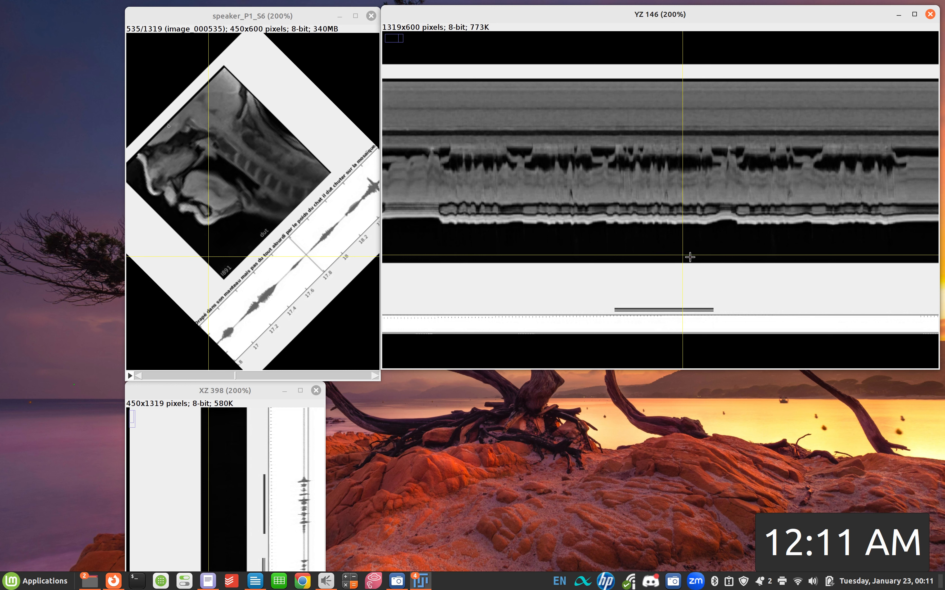
click(698, 239)
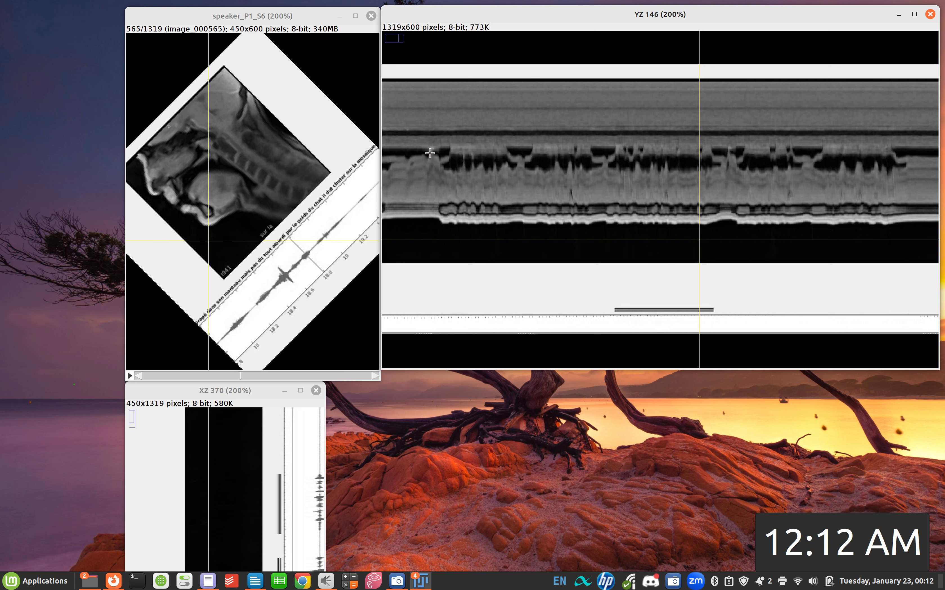
click(397, 136)
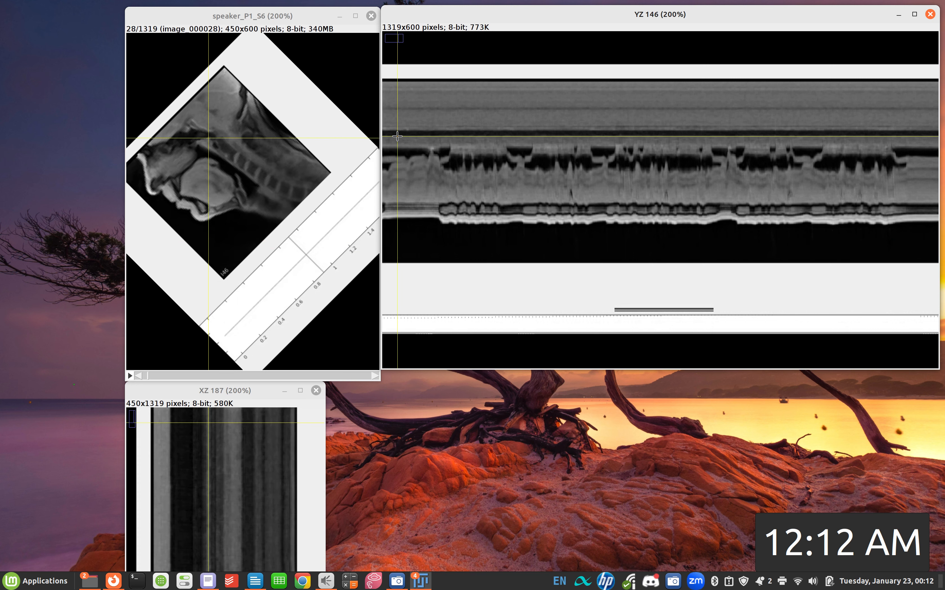
click(394, 123)
click(388, 124)
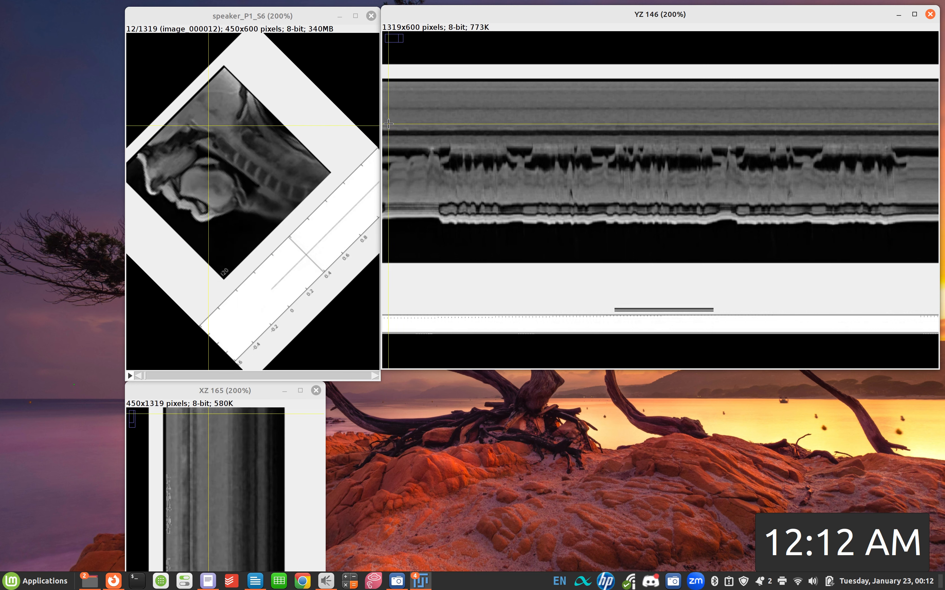
click(920, 115)
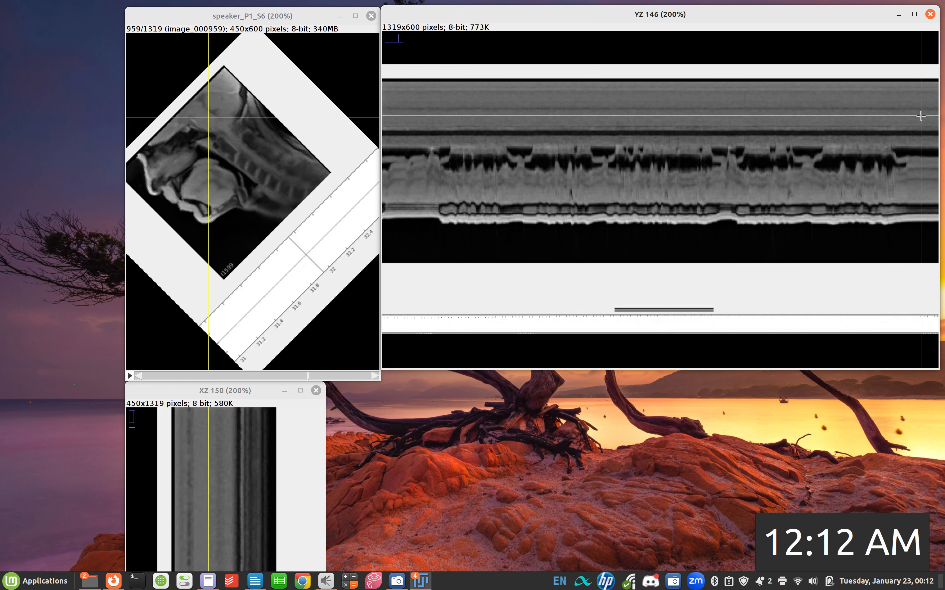
Step: Compare the airway trace at slice 330, the chin trace at slices 468 and 473, and the upper static band in the YZ view
click(568, 155)
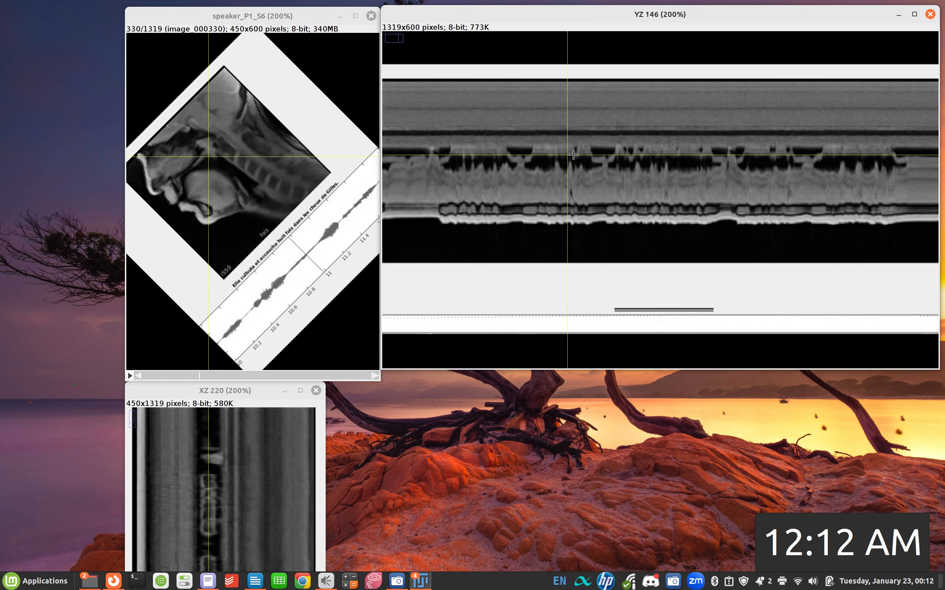
click(644, 213)
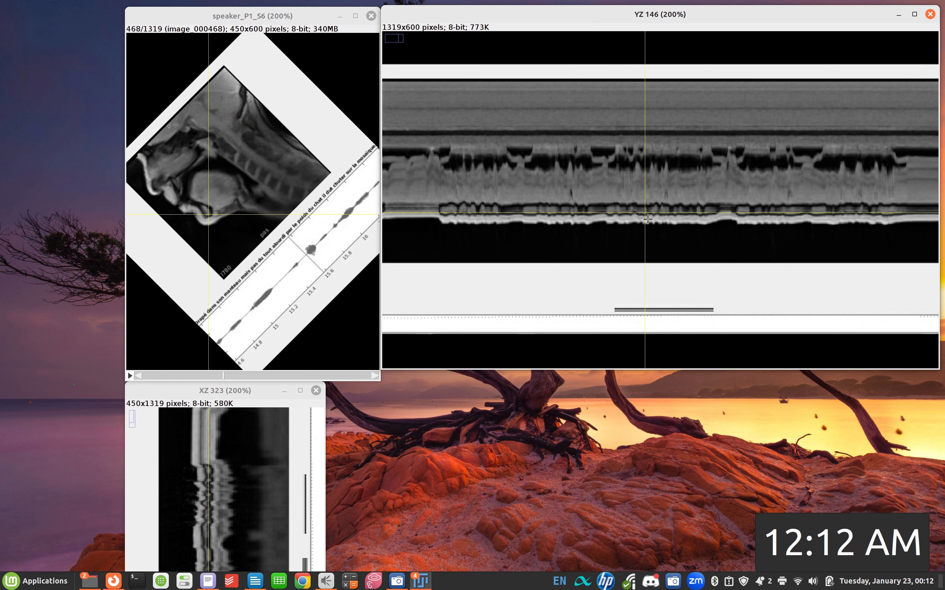
click(647, 219)
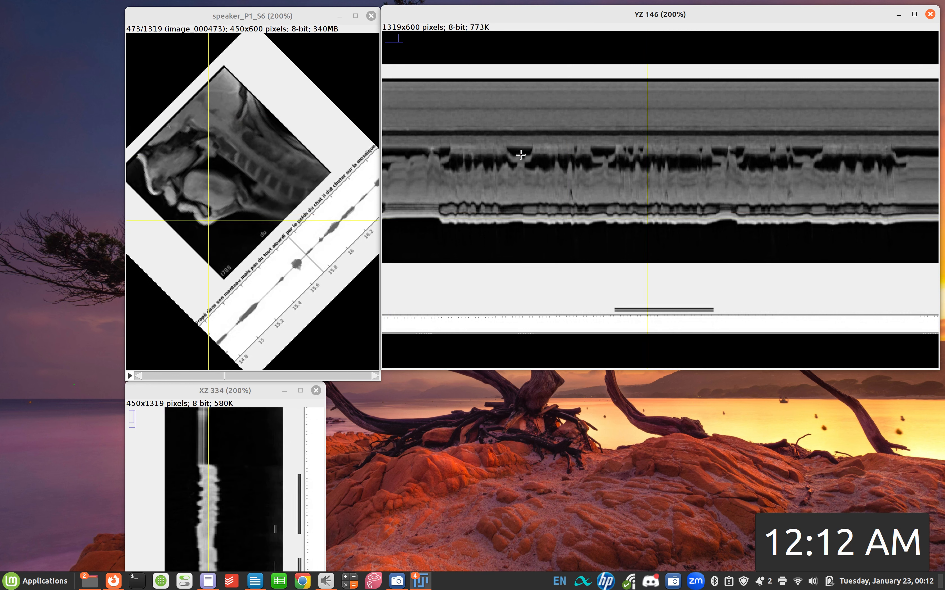
click(584, 232)
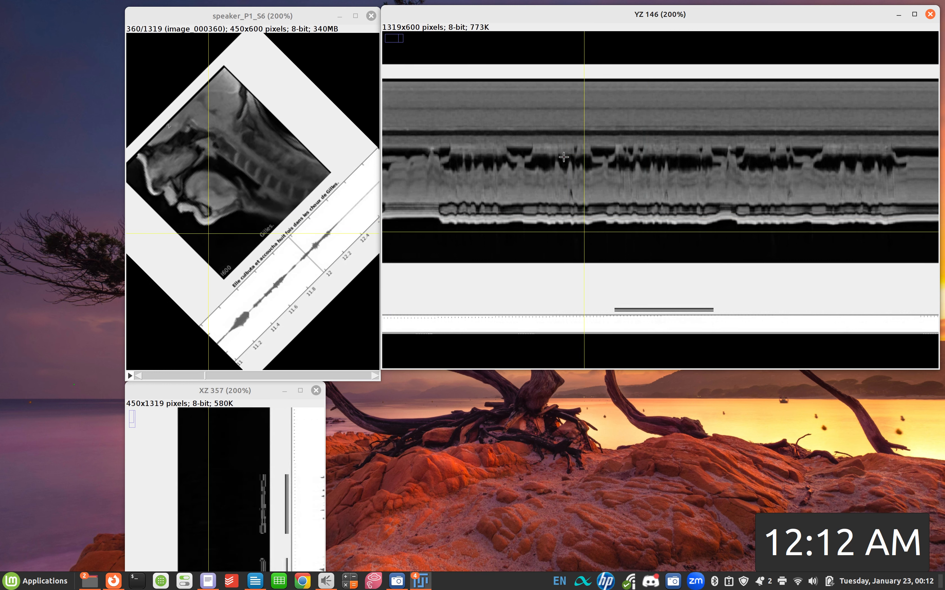
click(563, 134)
click(517, 116)
click(766, 111)
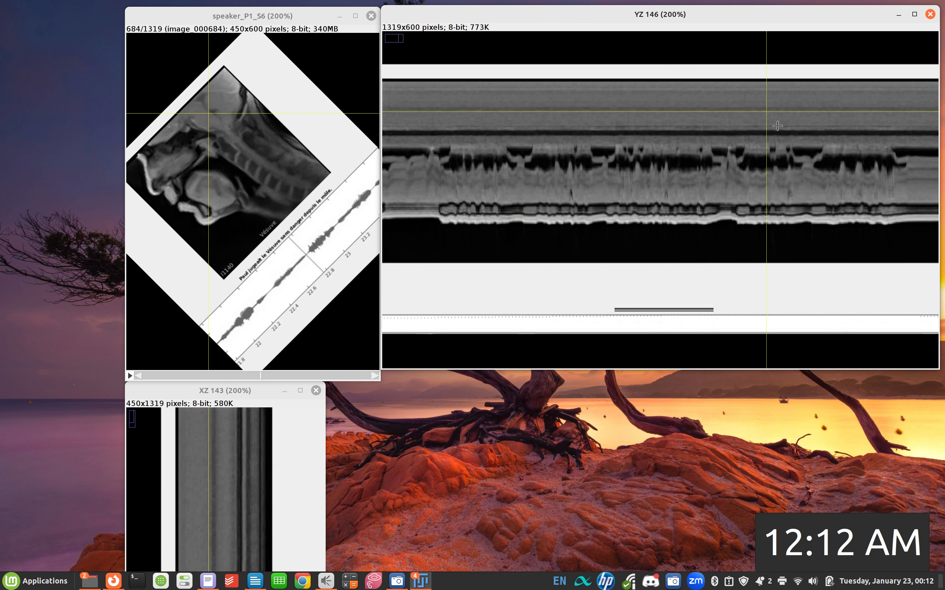
Step: Examine the chin, upper head and tongue traces of the YZ view, including slices 487, 281, 411 and 567
click(657, 225)
click(656, 206)
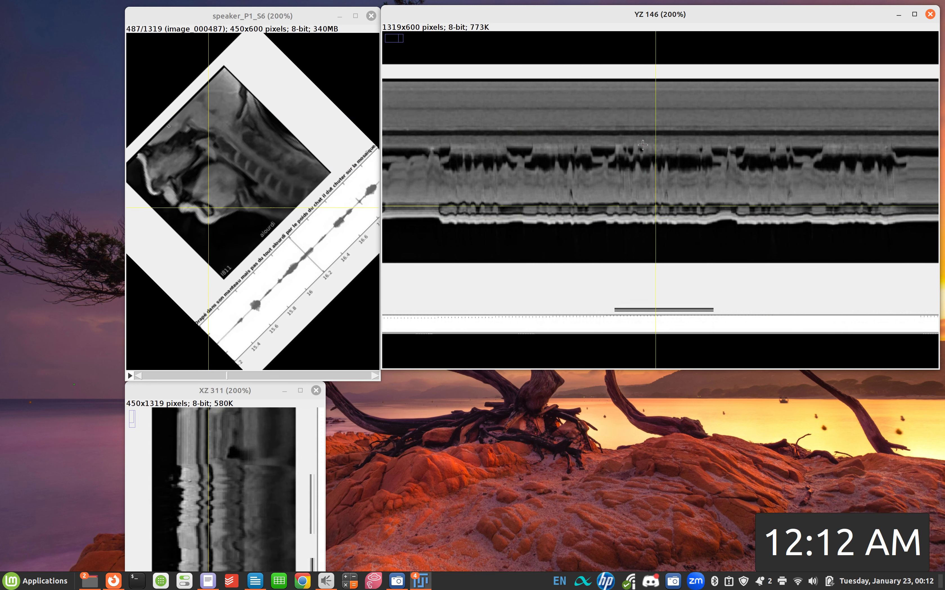
click(642, 145)
click(540, 133)
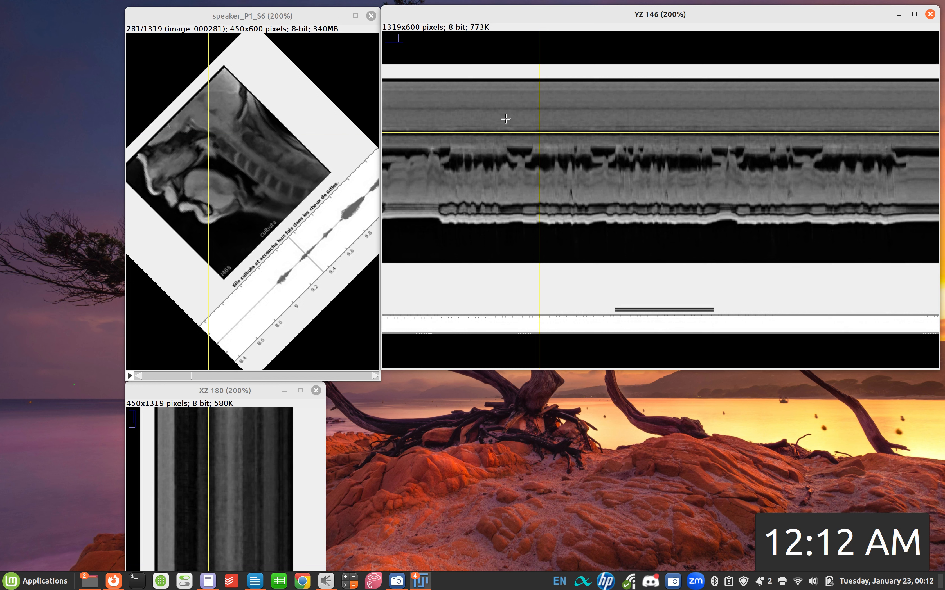
click(582, 134)
click(644, 135)
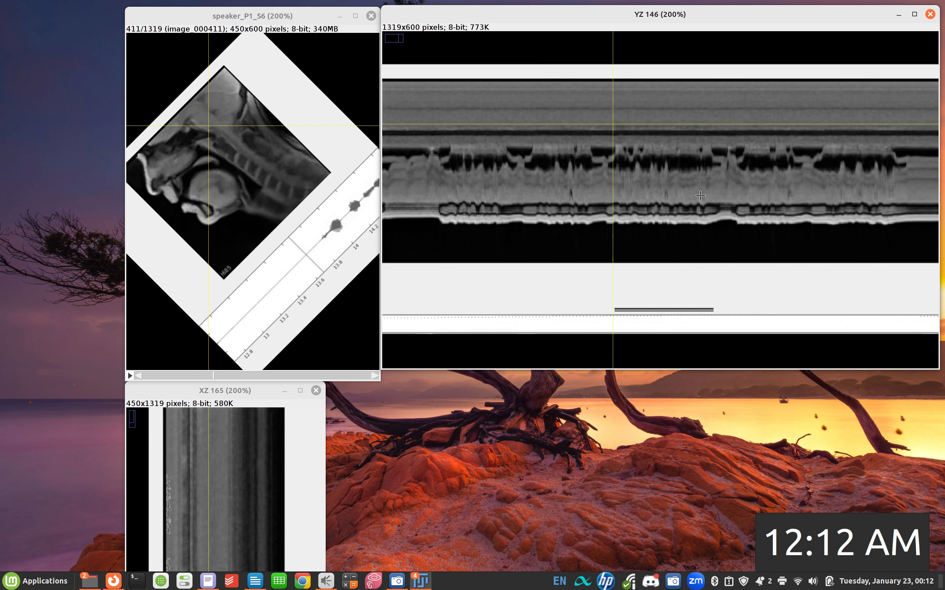
click(700, 196)
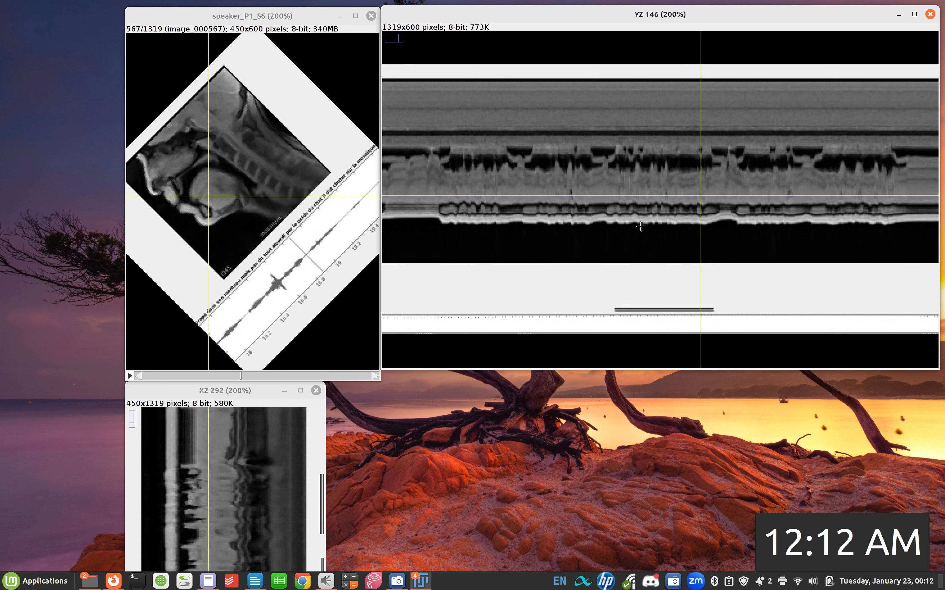
Step: Inspect speech and pause portions of the YZ kymograph, including slices 283, 346, 113, 250, 240 and 290, ending at slice 555
click(541, 201)
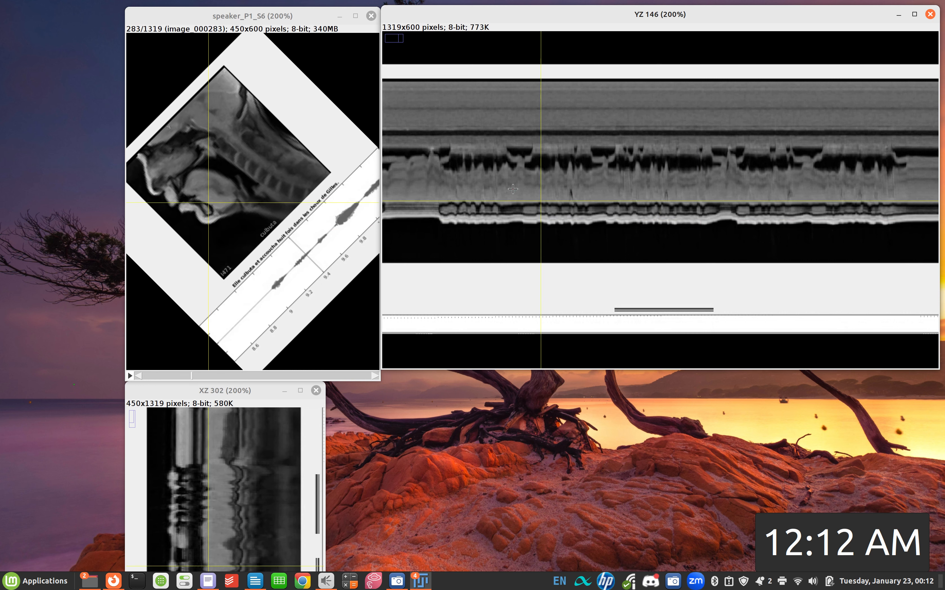
click(576, 230)
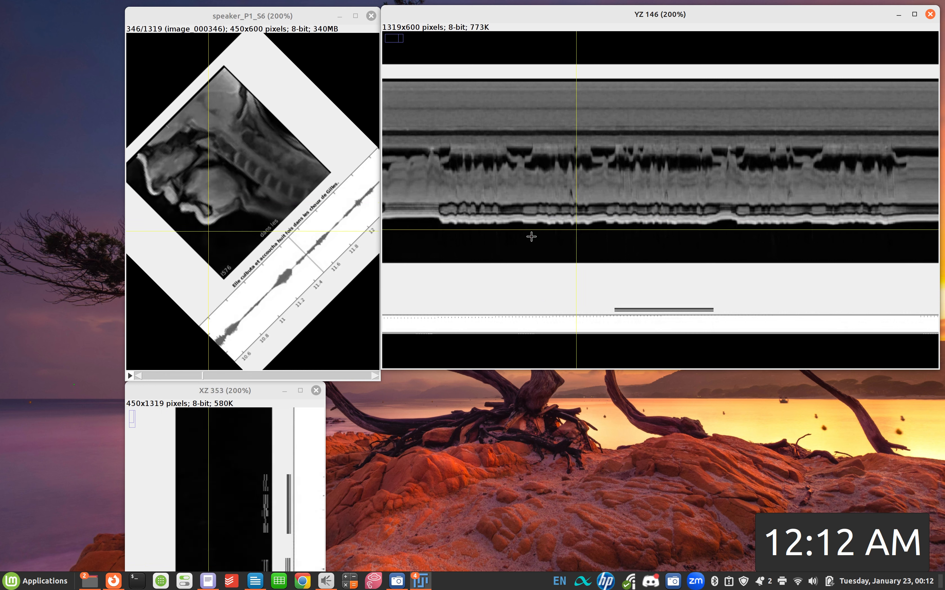
click(445, 230)
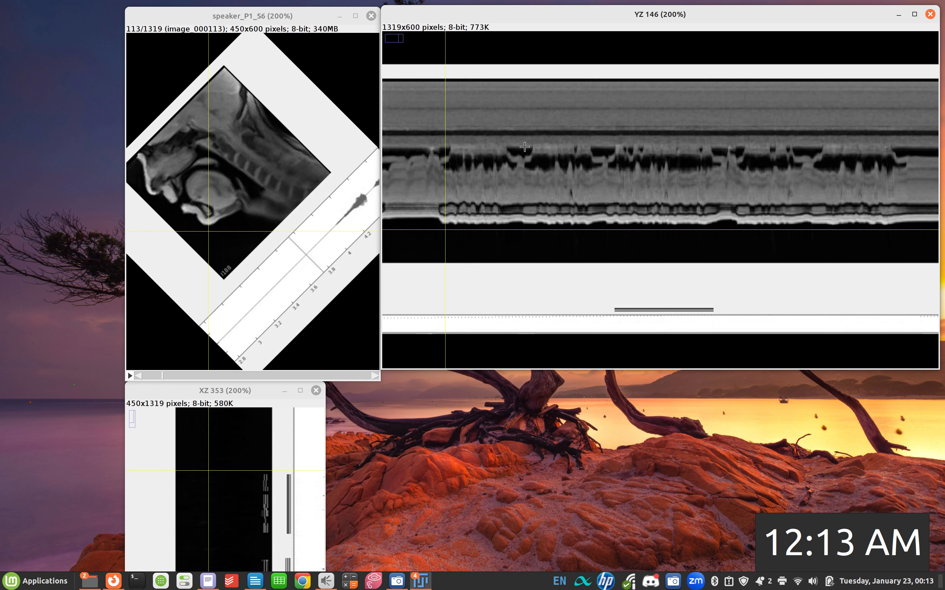
click(523, 195)
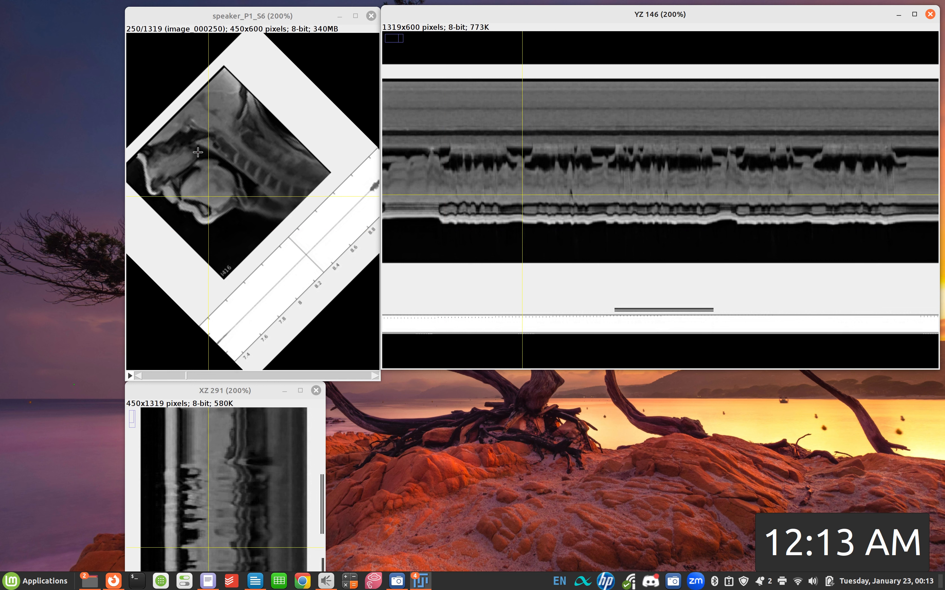
click(517, 152)
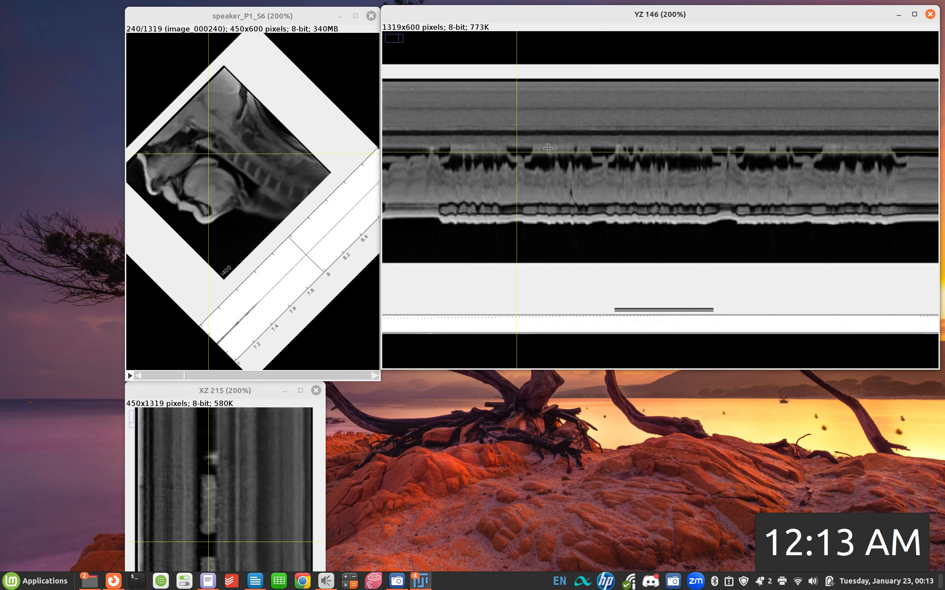
click(545, 109)
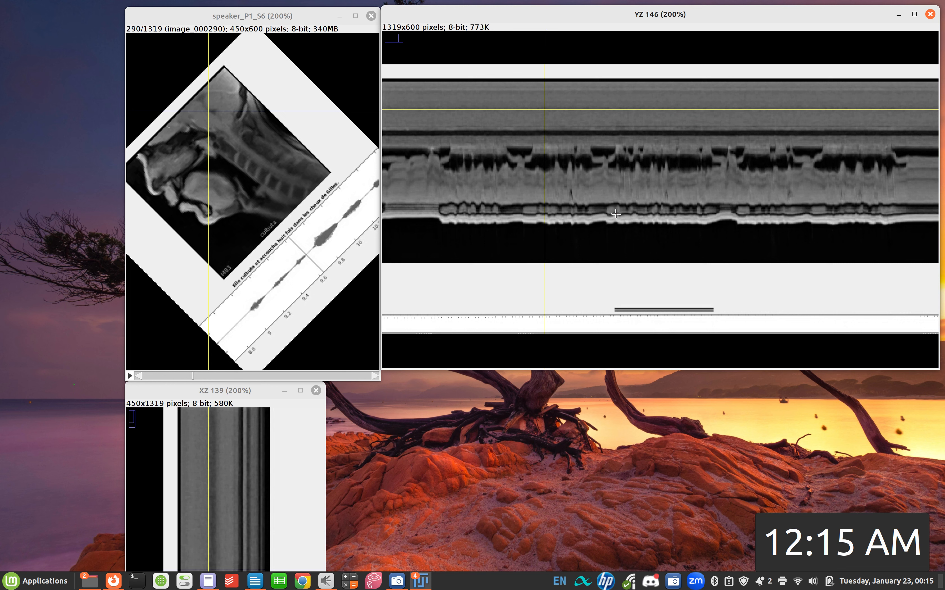
click(718, 215)
click(693, 247)
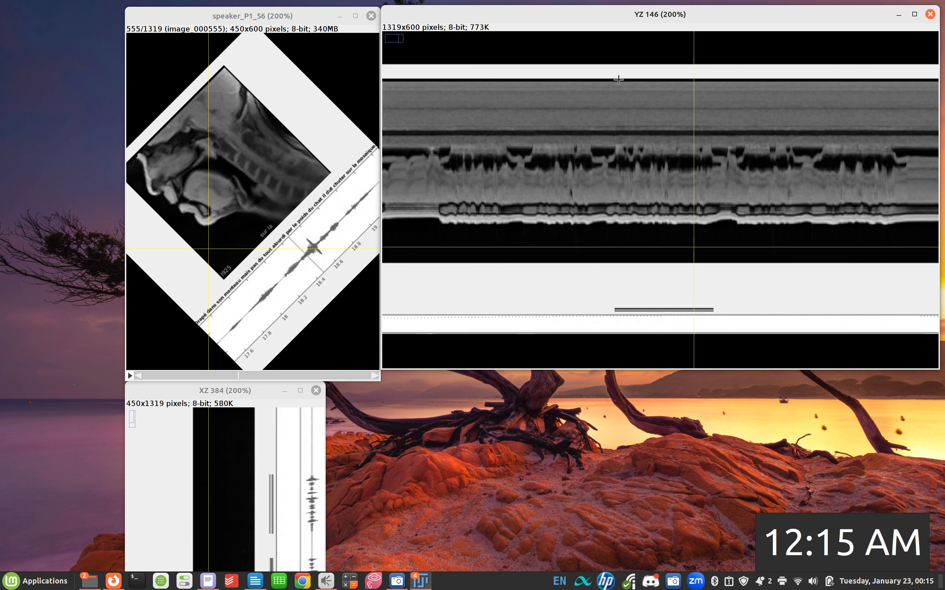
Step: Move the YZ view down to uncover the main ImageJ window, and dismiss the Save as TIFF dialog without saving
drag(666, 16, 667, 104)
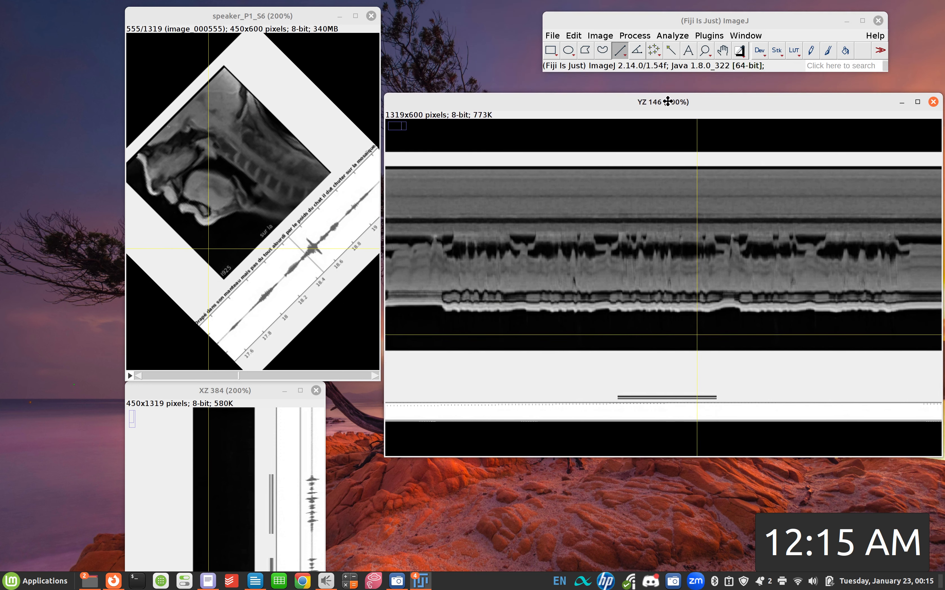
click(679, 22)
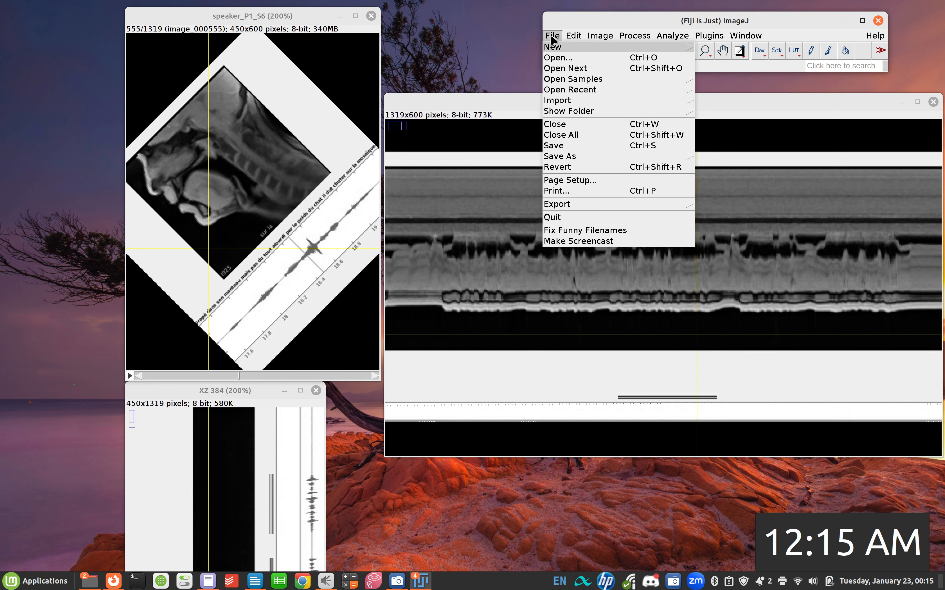
click(580, 149)
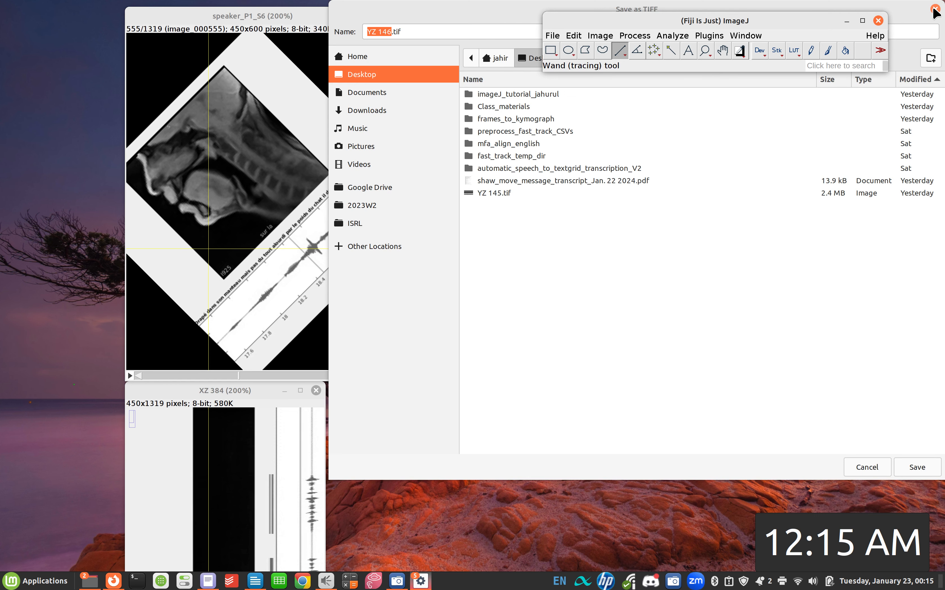
click(934, 9)
Step: Save the YZ view as a TIFF file named YZ_P1_S6.tif on the Desktop
click(552, 36)
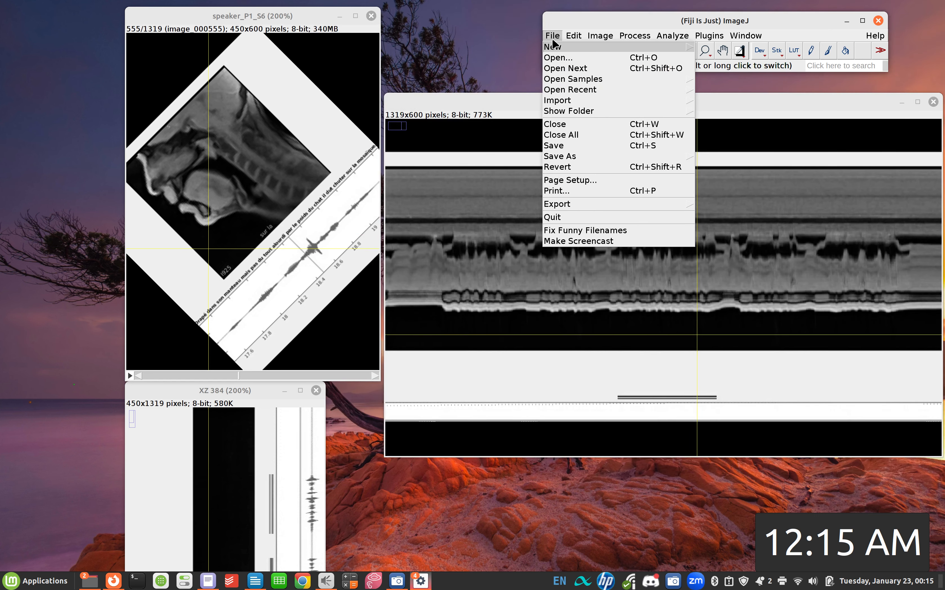
mouse_move(575, 154)
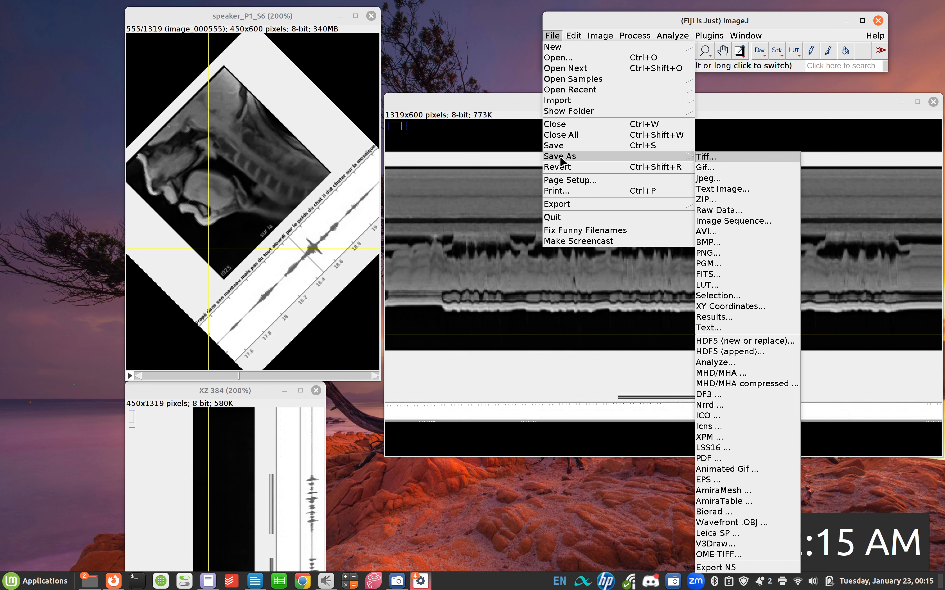
click(726, 155)
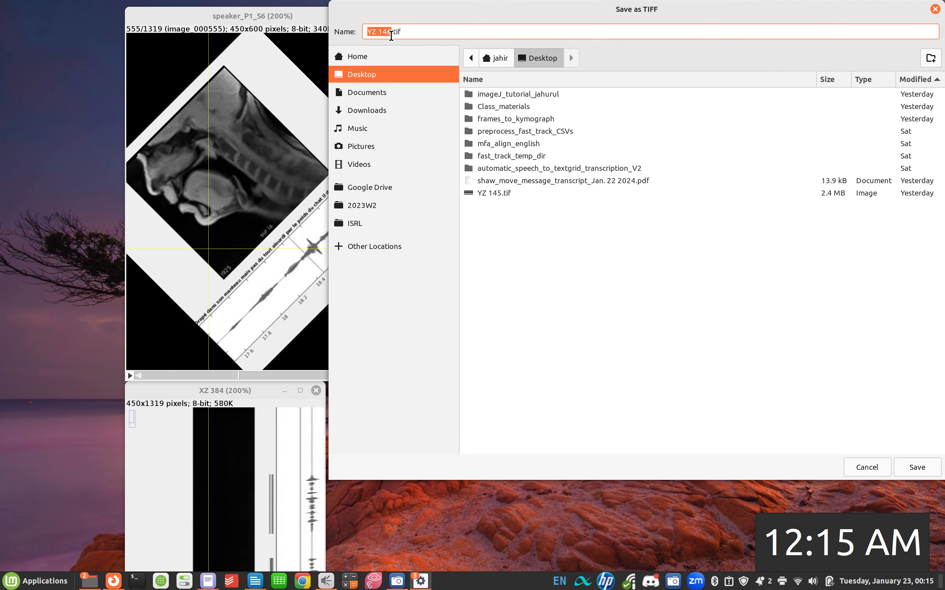
click(392, 31)
key(BackSpace)
key(BackSpace)
key(BackSpace)
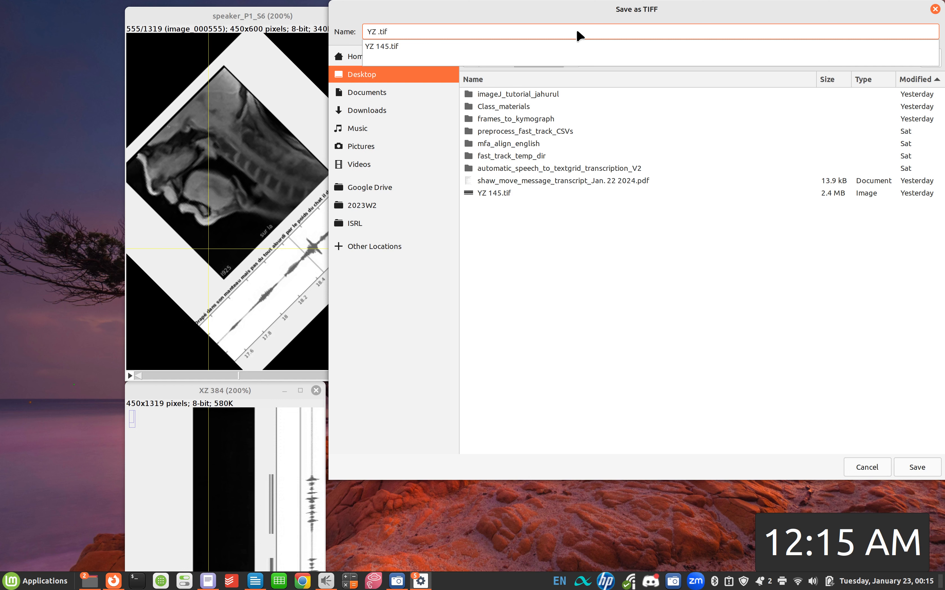
key(BackSpace)
text(_)
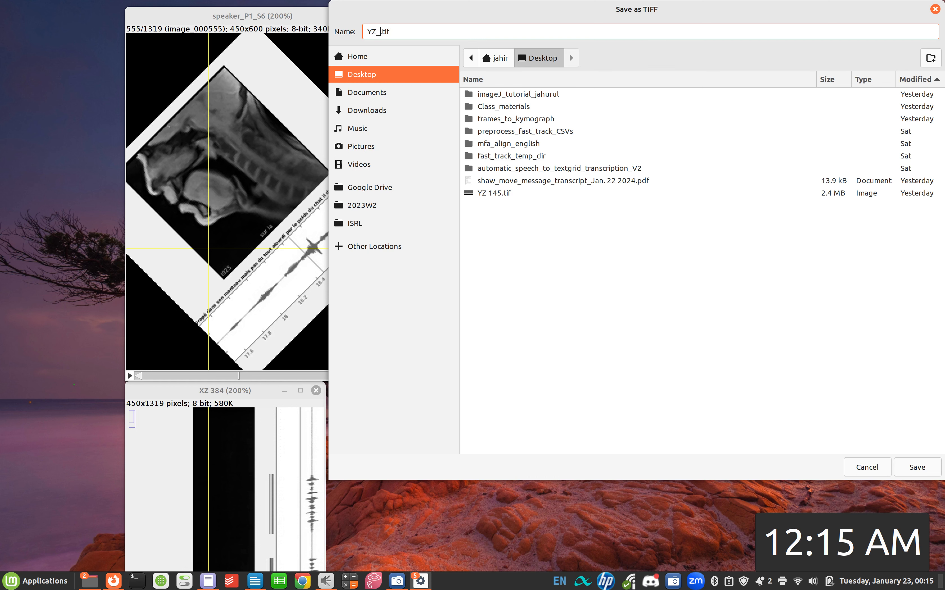
text(P1_S6)
click(919, 467)
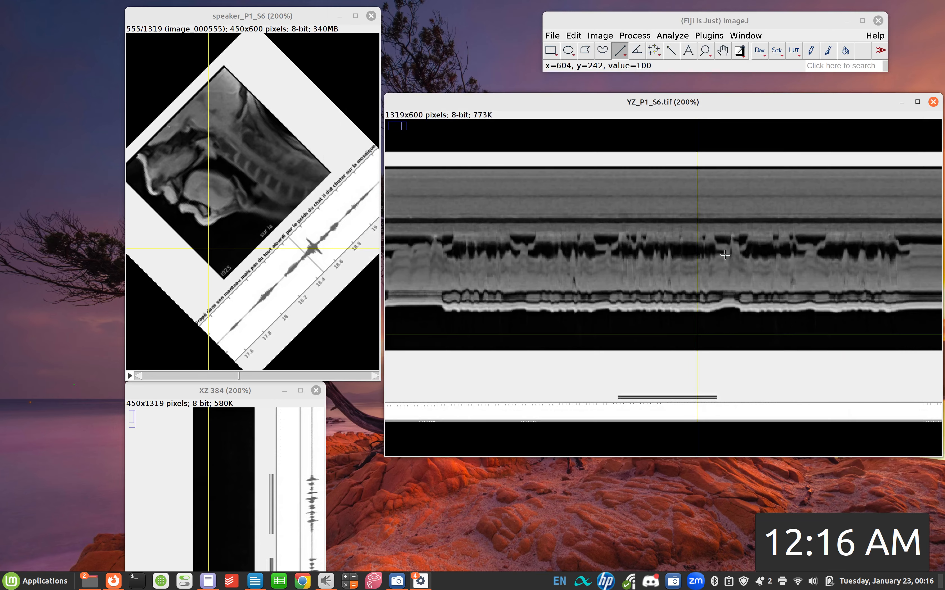